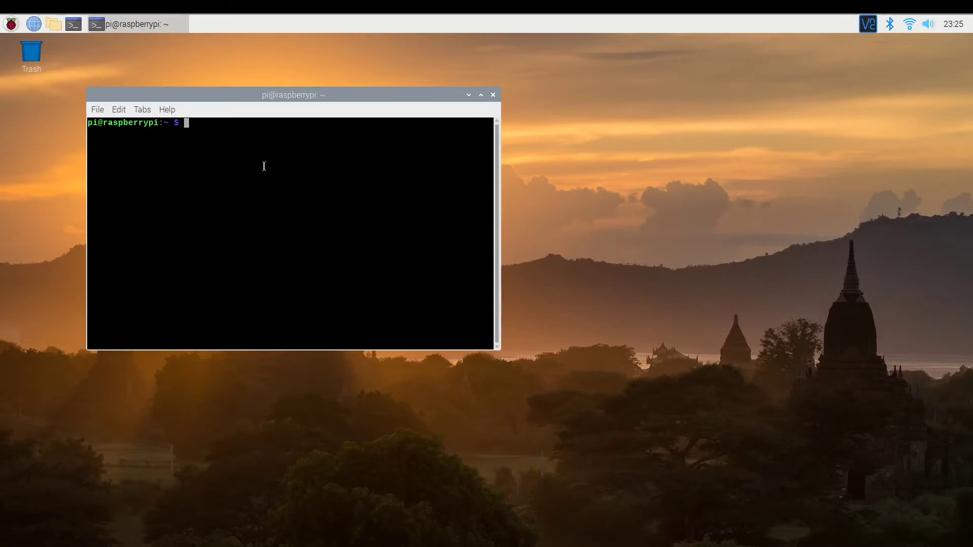
Launch sudo raspi-config and enable the SSH server under Interfacing Options > P2 SSH
{"action": "type", "text": "sudo raspi-config"}
{"action": "key", "text": "Return"}
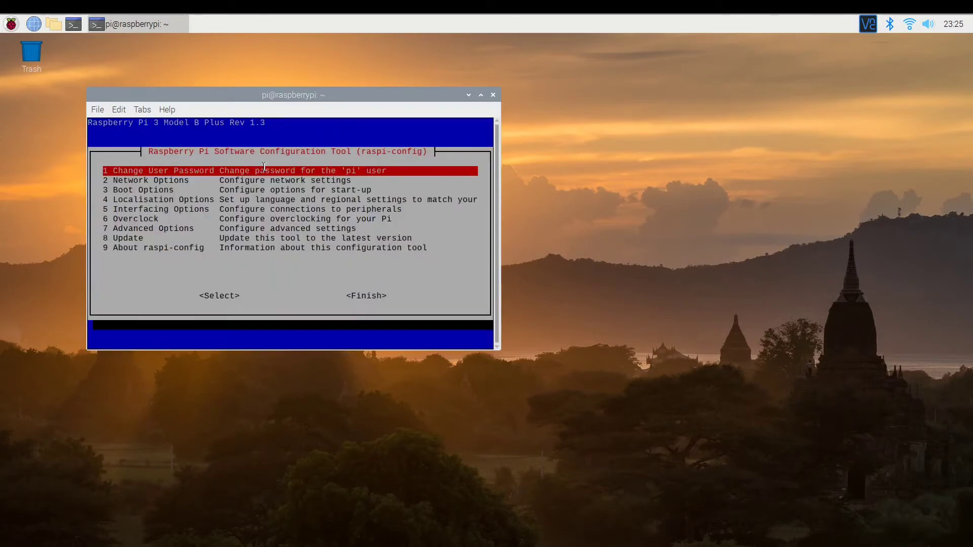
{"action": "key", "text": "Down"}
{"action": "key", "text": "Down"}
{"action": "key", "text": "Down"}
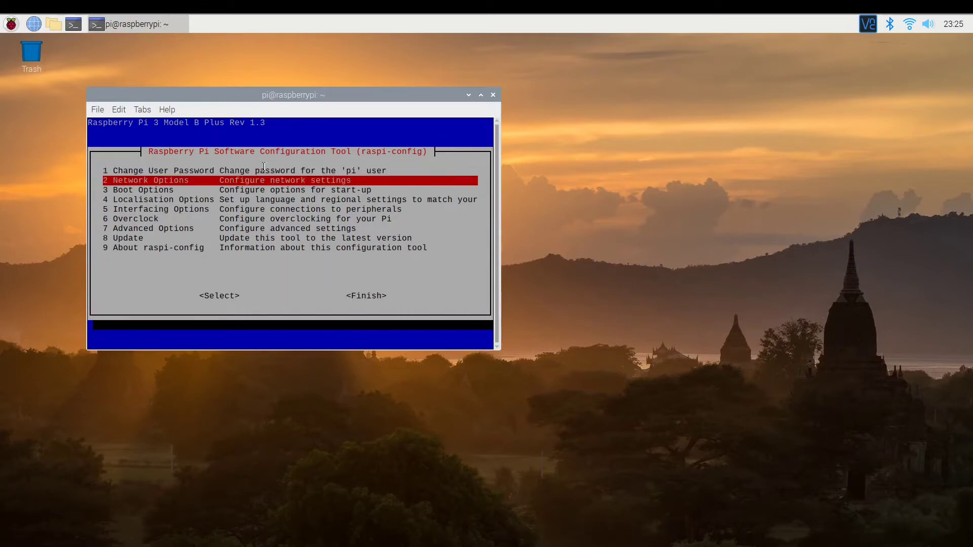
{"action": "key", "text": "Down"}
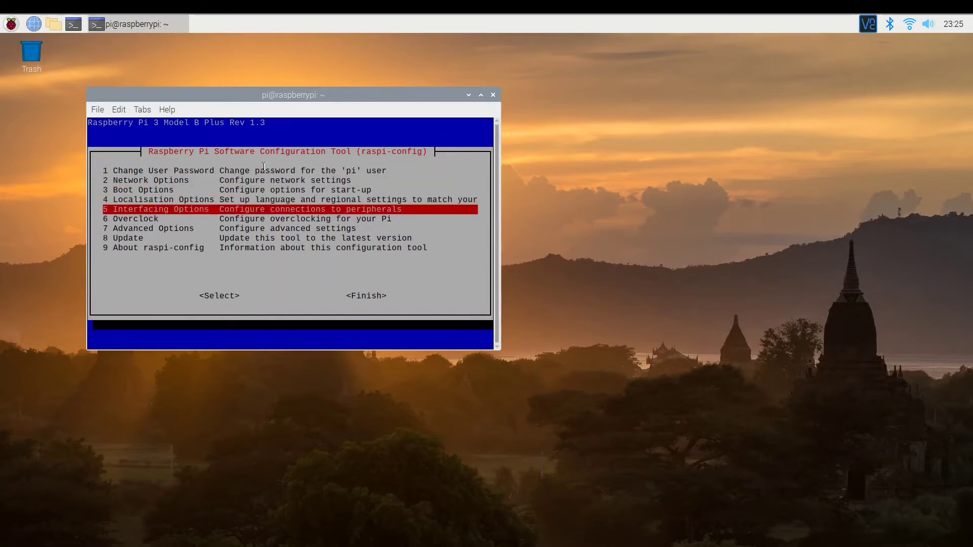
{"action": "key", "text": "Return"}
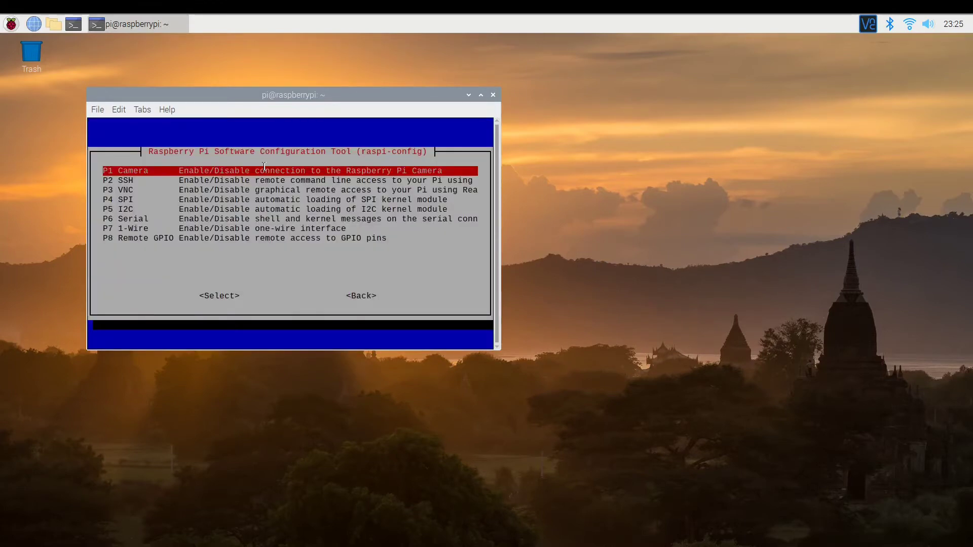
{"action": "key", "text": "Down"}
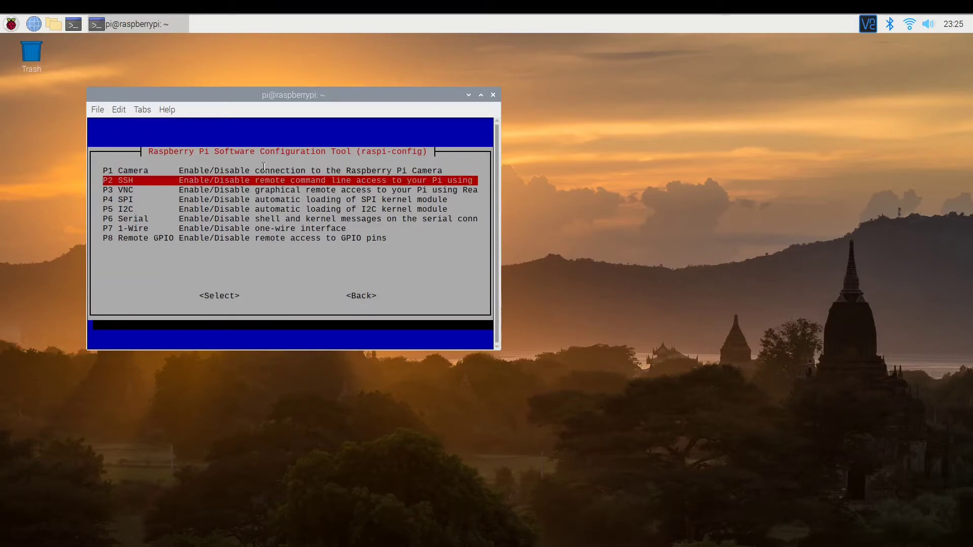
{"action": "key", "text": "Return"}
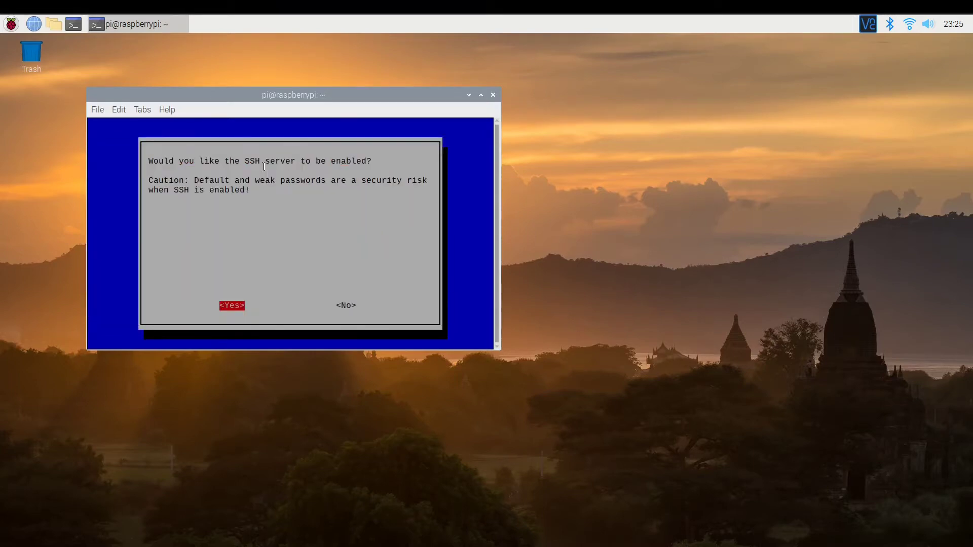
{"action": "key", "text": "Return"}
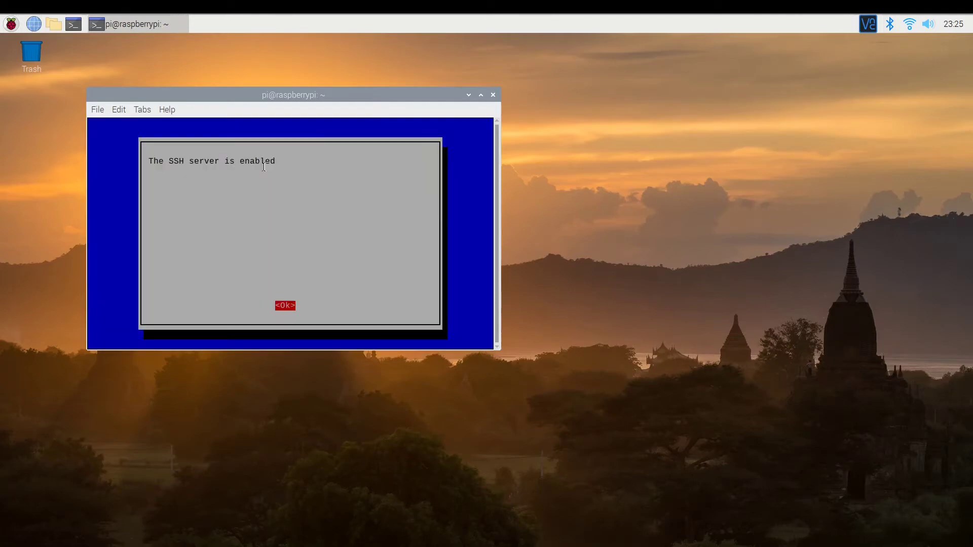
{"action": "key", "text": "Return"}
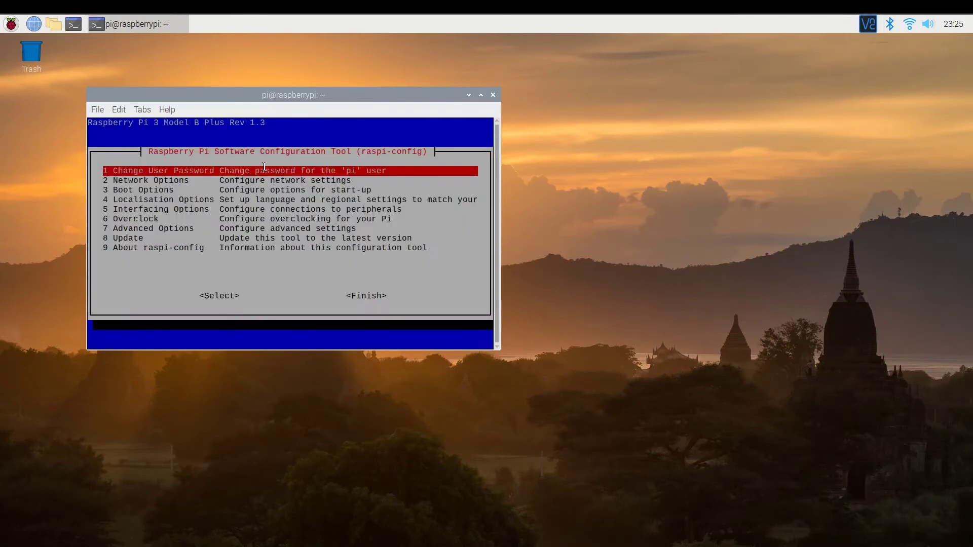
Enable the VNC Server under Interfacing Options > P3 VNC
{"action": "key", "text": "Down"}
{"action": "key", "text": "Down"}
{"action": "key", "text": "Down"}
{"action": "key", "text": "Down"}
{"action": "key", "text": "Return"}
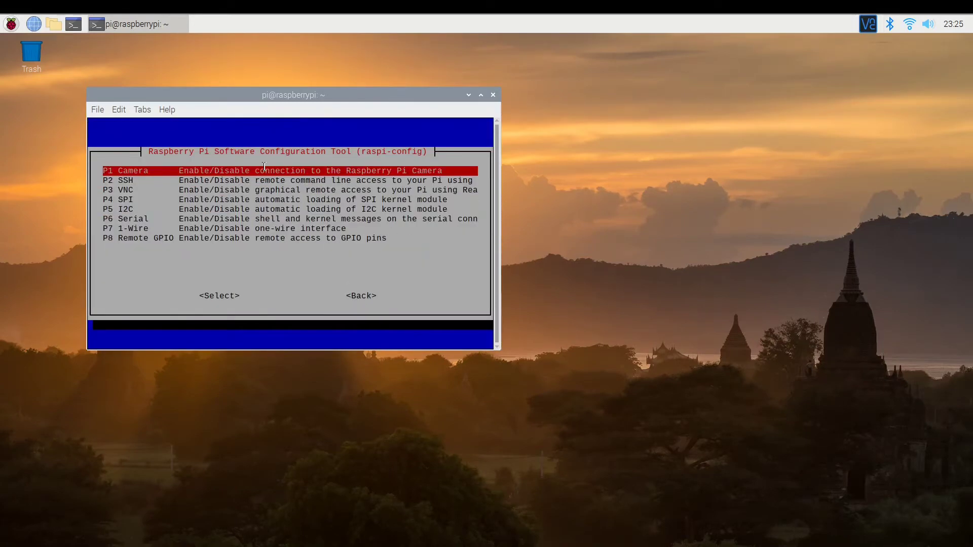
{"action": "key", "text": "Down"}
{"action": "key", "text": "Down"}
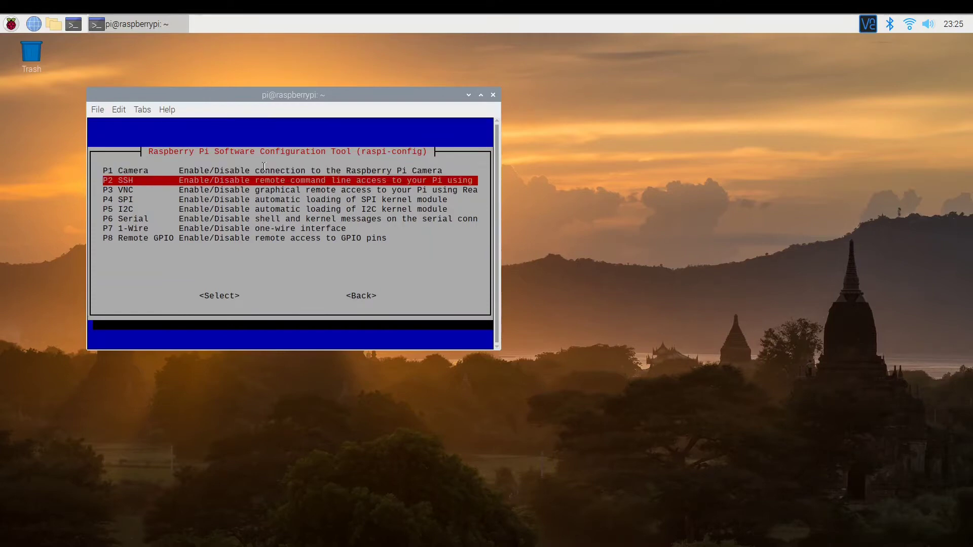
{"action": "key", "text": "Return"}
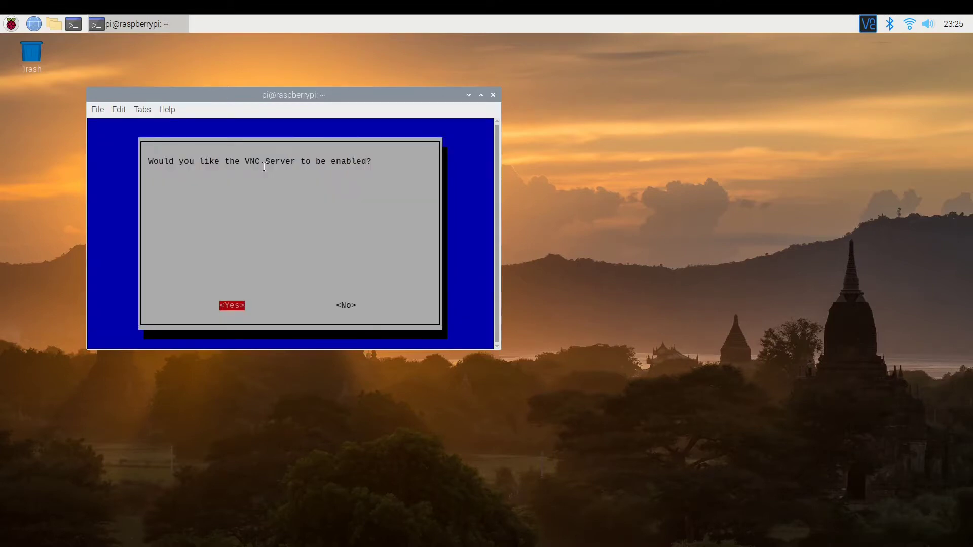
{"action": "key", "text": "Return"}
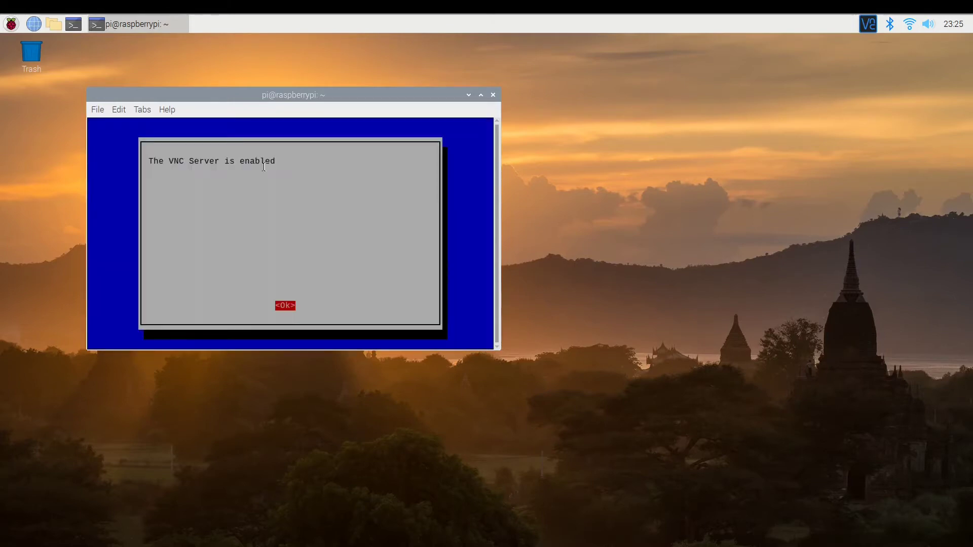
{"action": "key", "text": "Return"}
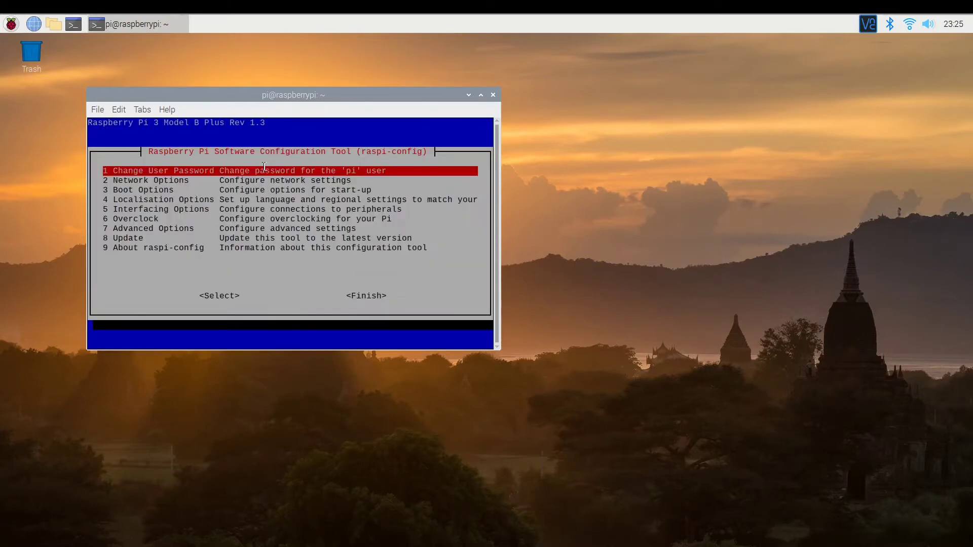
Open a second terminal window, enlarge its text, and move it up and left
{"action": "left_click", "coordinate": [73, 24]}
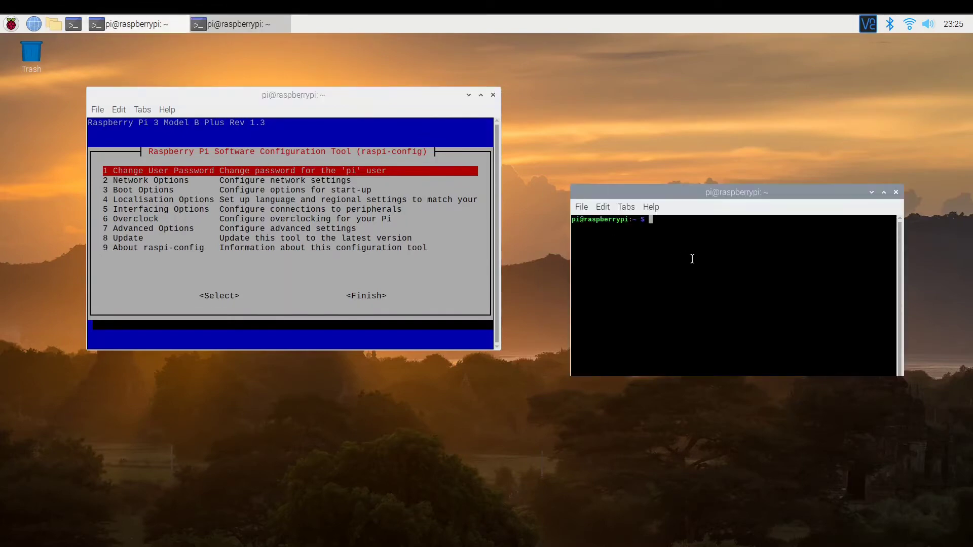
{"action": "key", "text": "ctrl+shift+plus"}
{"action": "key", "text": "ctrl+shift+plus"}
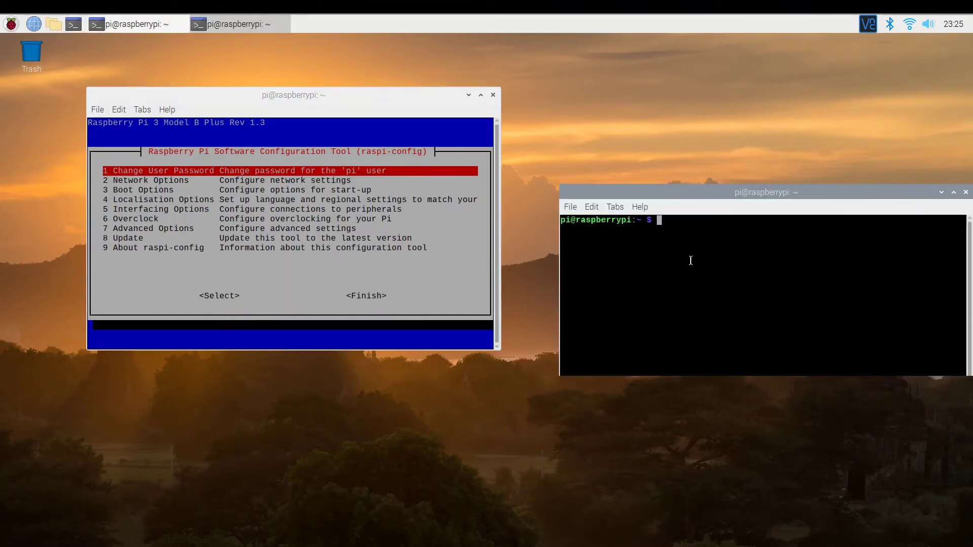
{"action": "left_click_drag", "start_coordinate": [655, 196], "coordinate": [511, 61]}
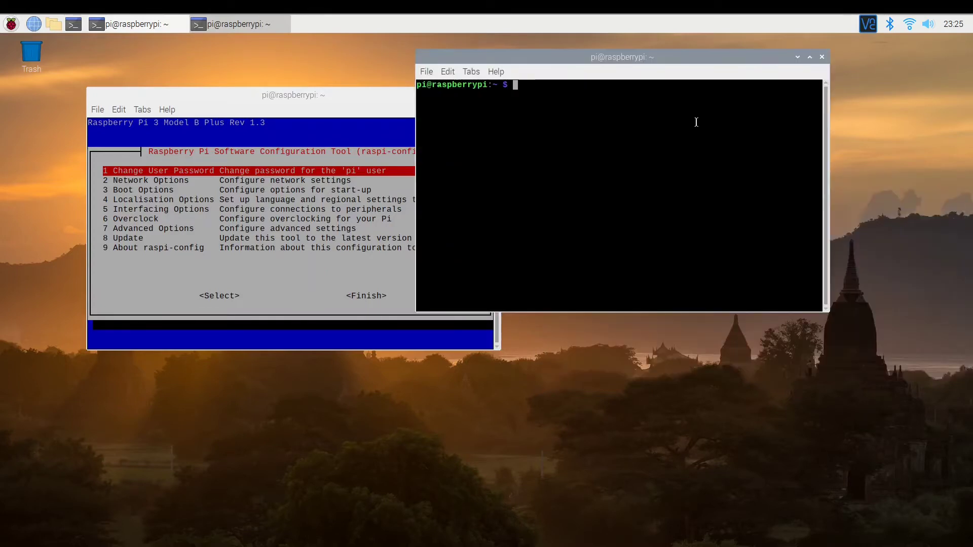
Add Authentication=VncAuth to /root/.vnc/config.d/vncserver-x11 in nano and begin exiting
{"action": "type", "text": "sudo nano /root/"}
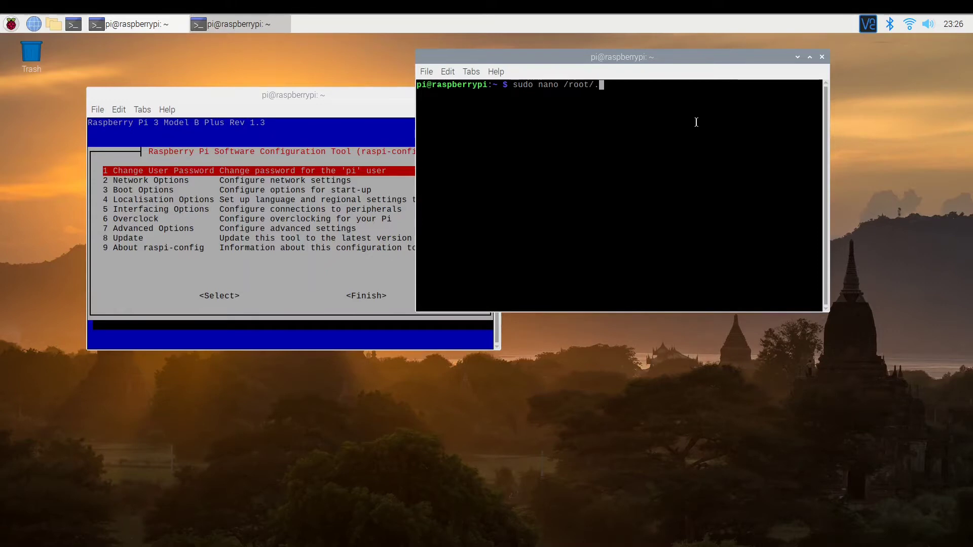
{"action": "type", "text": ".vnc/config.d/"}
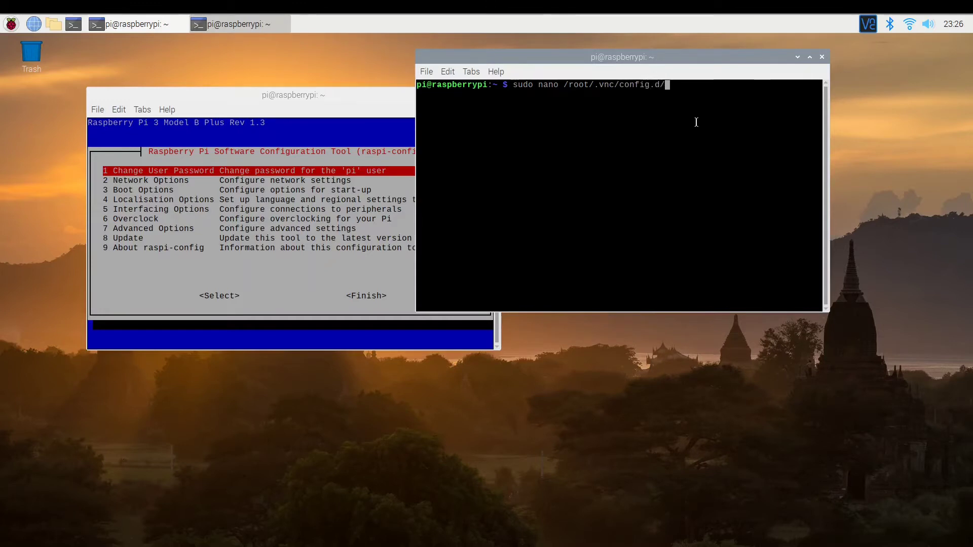
{"action": "type", "text": "vncserver-x11"}
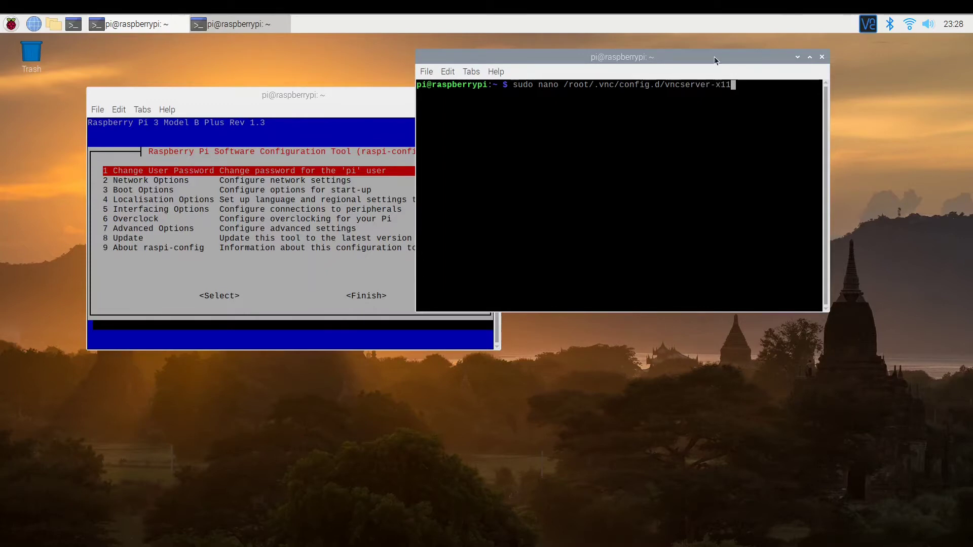
{"action": "key", "text": "Return"}
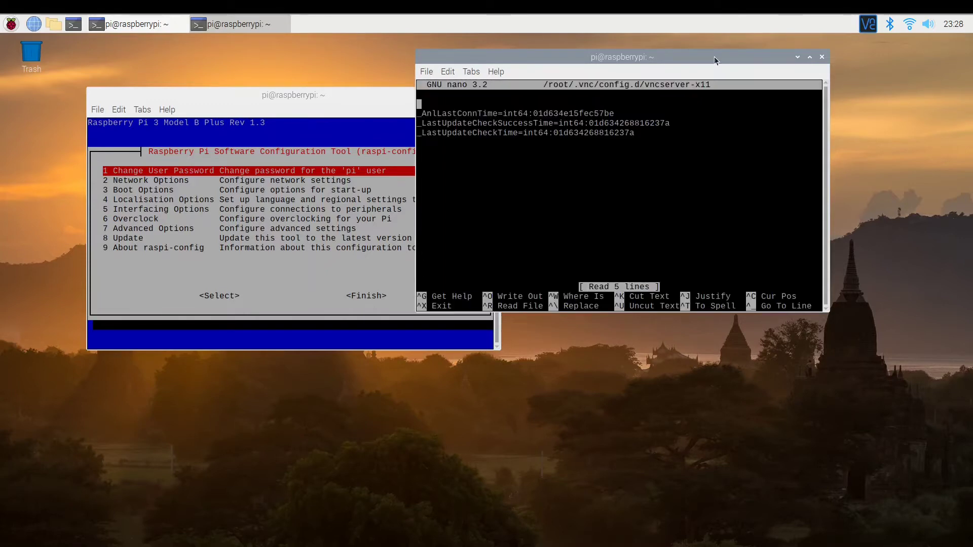
{"action": "key", "text": "Down"}
{"action": "key", "text": "Down"}
{"action": "key", "text": "Down"}
{"action": "key", "text": "Down"}
{"action": "type", "text": "Authentication=VncAuth"}
{"action": "key", "text": "Return"}
{"action": "key", "text": "ctrl+x"}
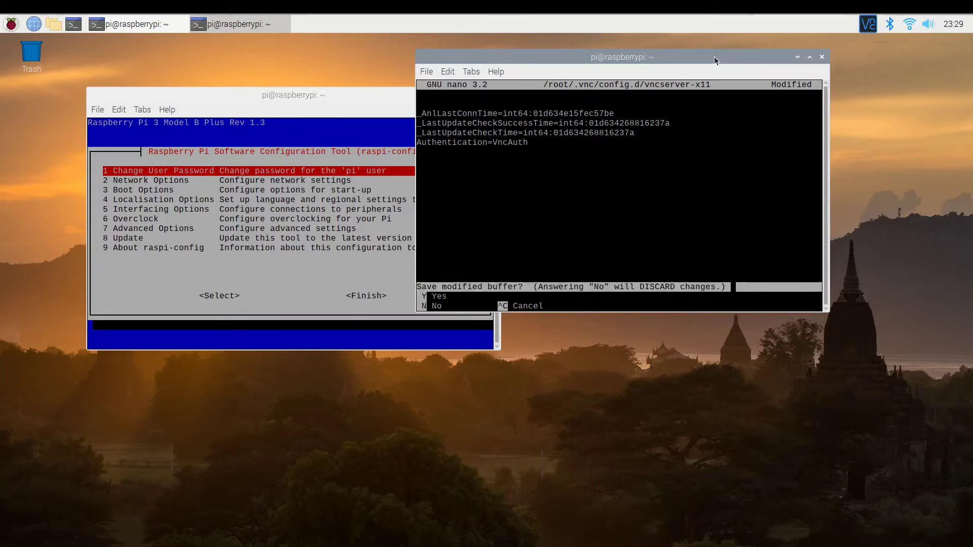
Save the config file, then set and verify the VNC service password with sudo vncpasswd -service
{"action": "key", "text": "y"}
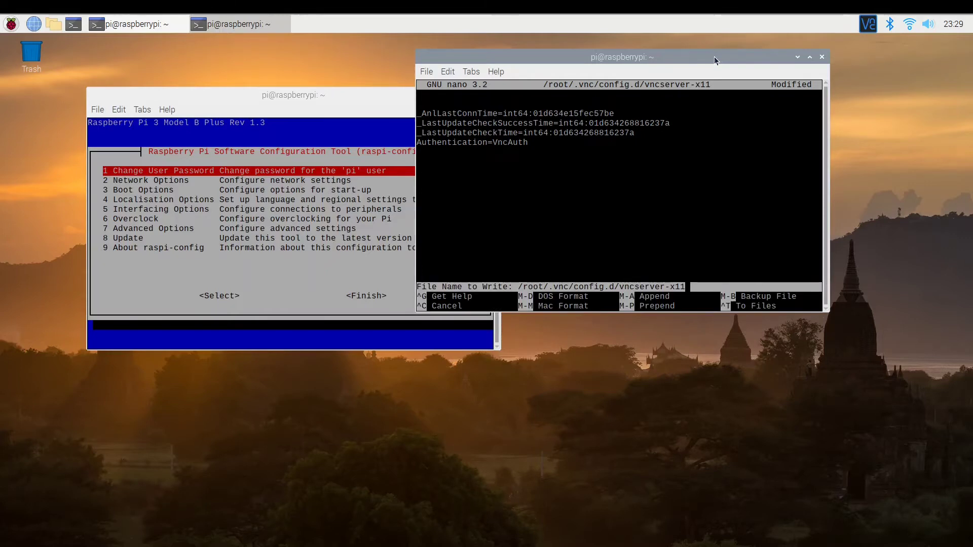
{"action": "key", "text": "Return"}
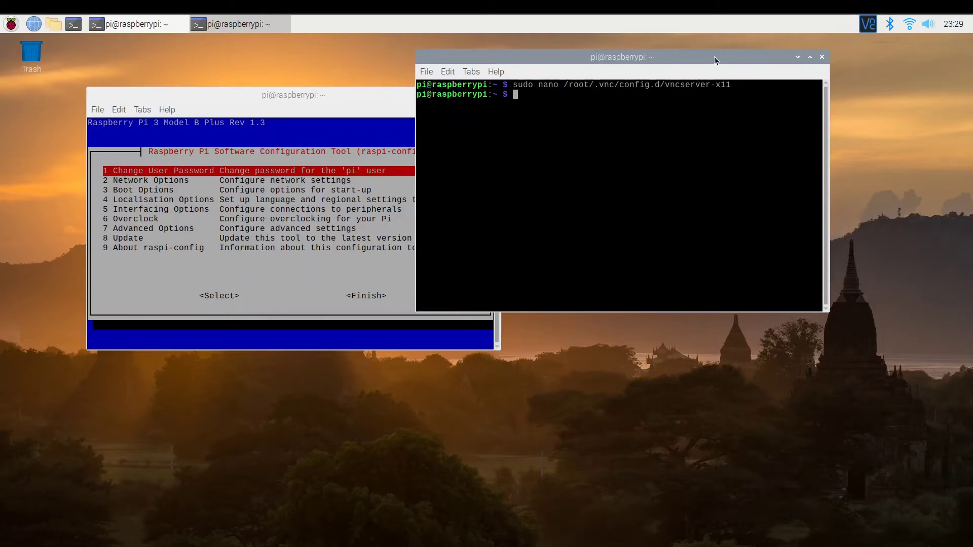
{"action": "type", "text": "sudo"}
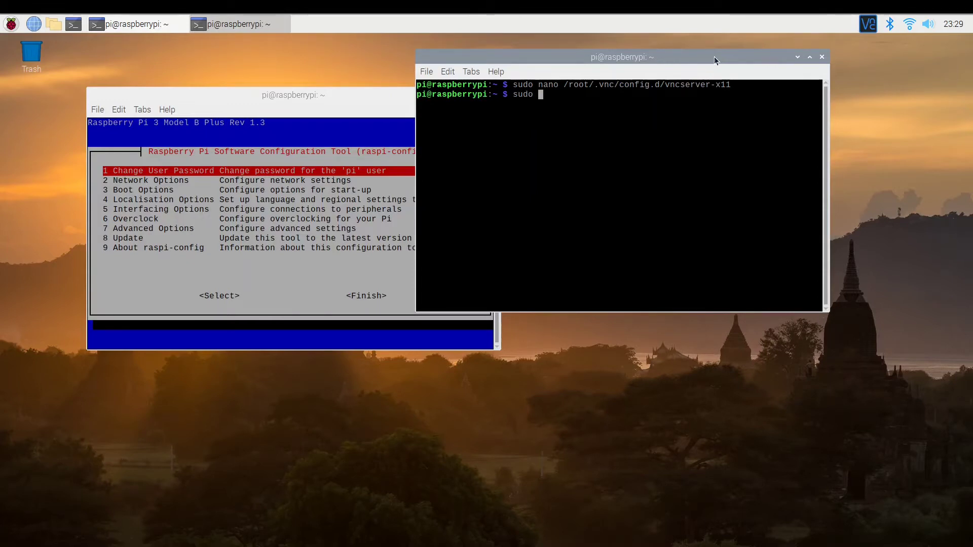
{"action": "type", "text": " vncpassw"}
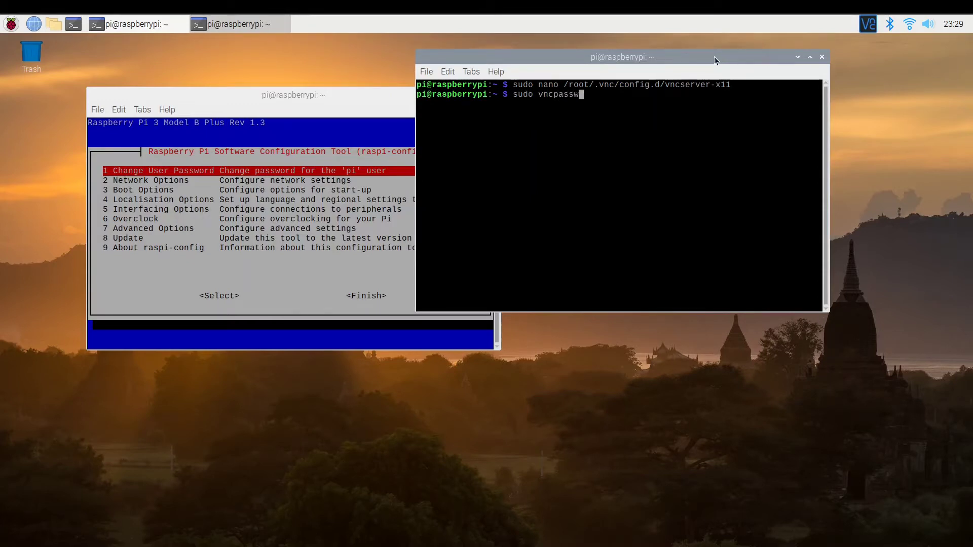
{"action": "type", "text": "d -service"}
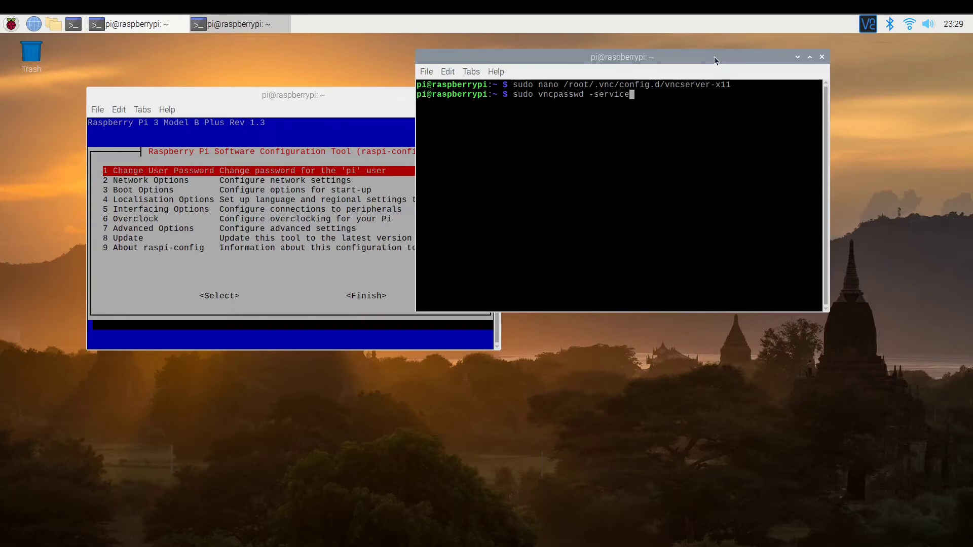
{"action": "key", "text": "Return"}
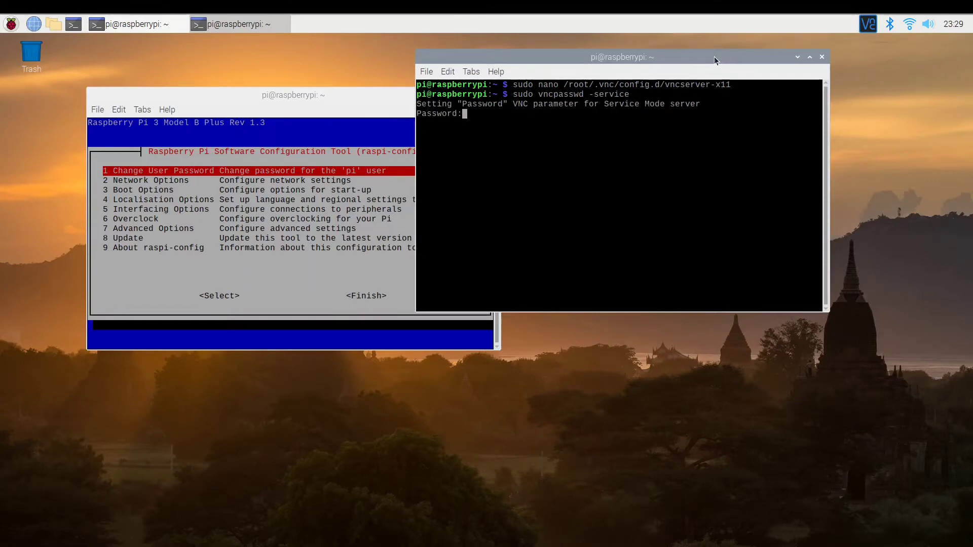
{"action": "key", "text": "Return"}
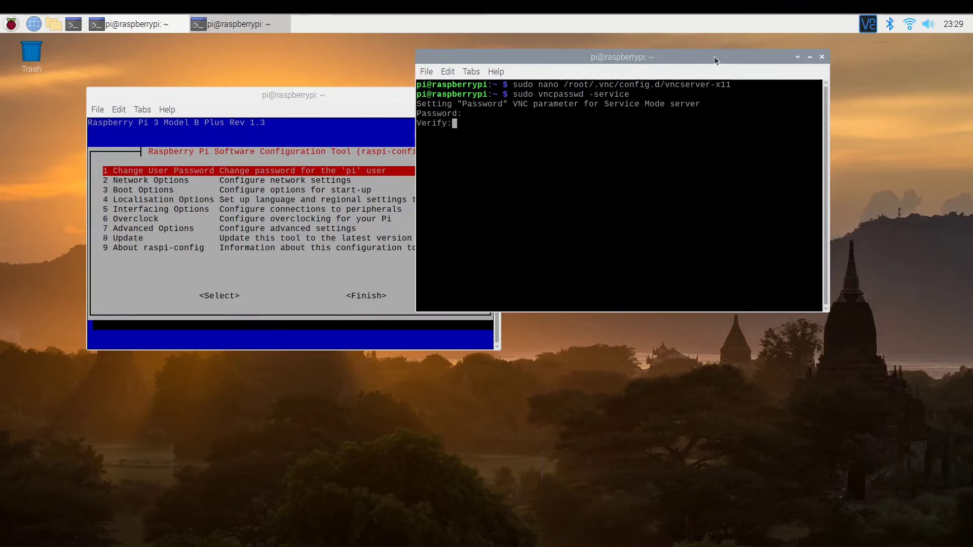
{"action": "key", "text": "Return"}
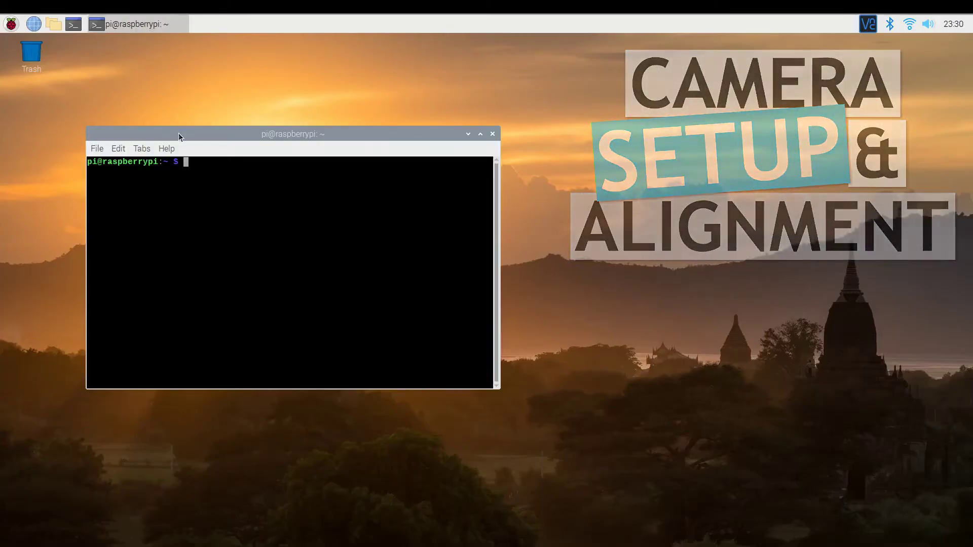
Enable the camera under raspi-config Interfacing Options > P1 Camera
{"action": "type", "text": "sudo "}
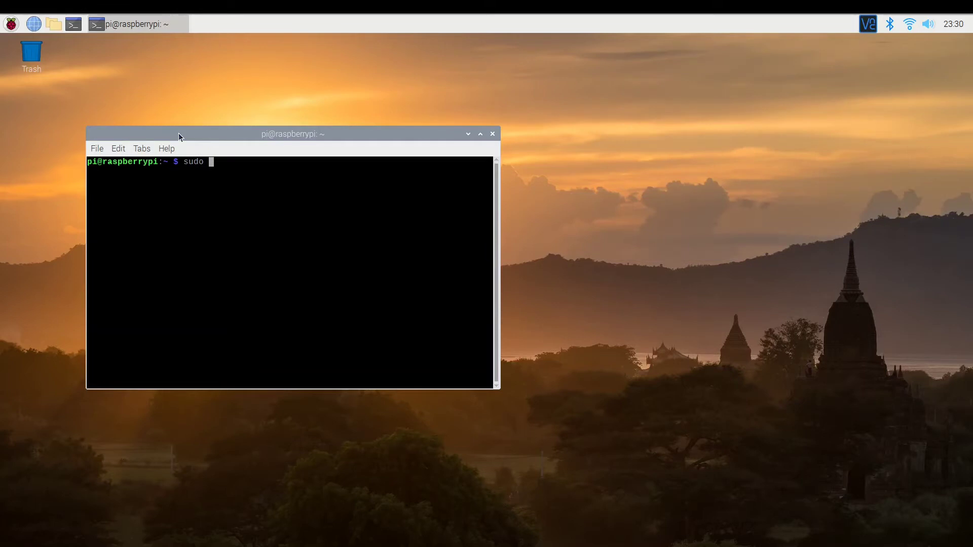
{"action": "type", "text": "raspi-config"}
{"action": "key", "text": "Return"}
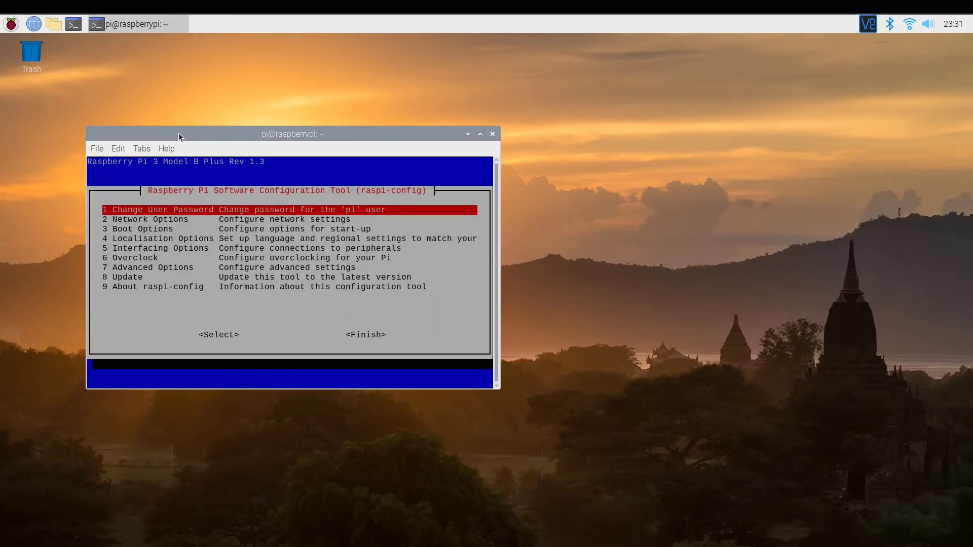
{"action": "key", "text": "Down"}
{"action": "key", "text": "Down"}
{"action": "key", "text": "Down"}
{"action": "key", "text": "Down"}
{"action": "key", "text": "Return"}
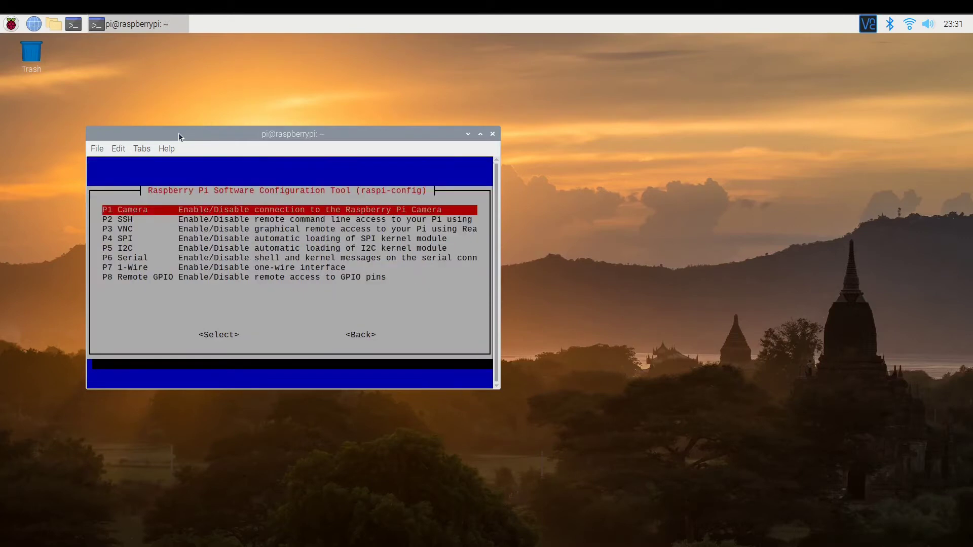
{"action": "key", "text": "Return"}
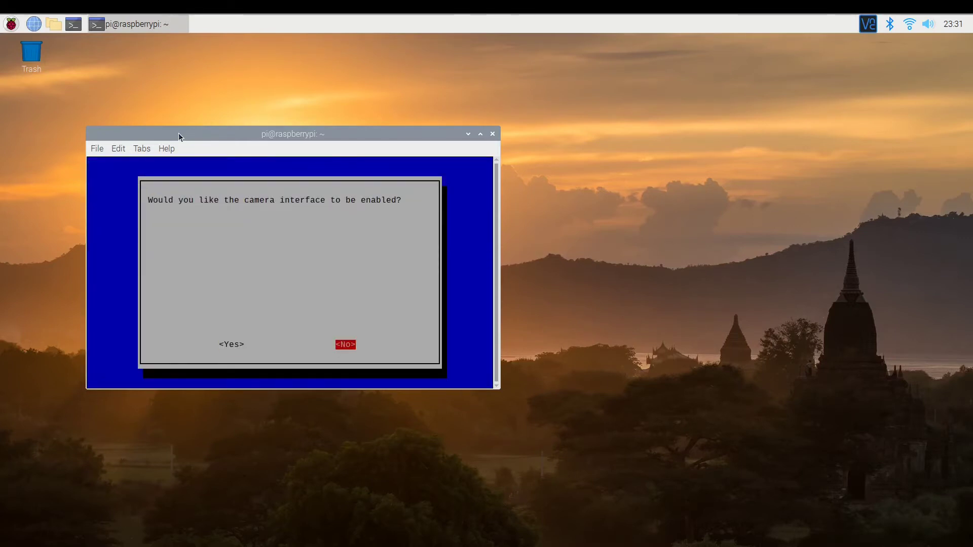
{"action": "key", "text": "Left"}
{"action": "key", "text": "Return"}
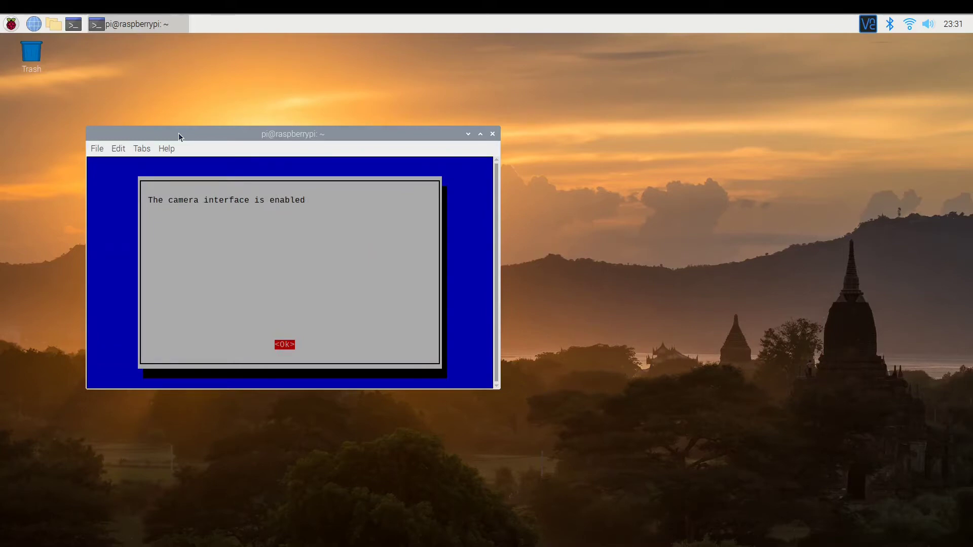
{"action": "key", "text": "Return"}
Finish raspi-config and agree to reboot the Pi now
{"action": "key", "text": "Tab"}
{"action": "key", "text": "Tab"}
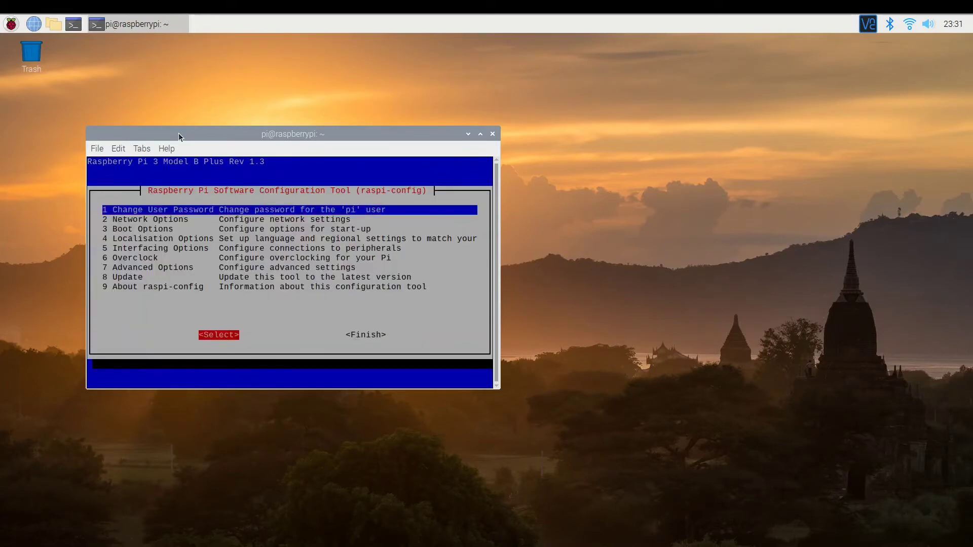
{"action": "key", "text": "Return"}
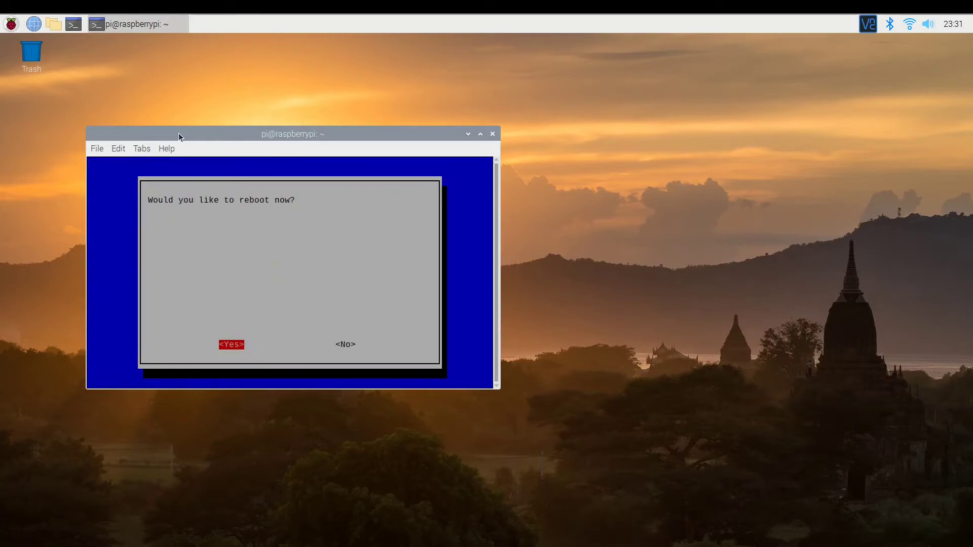
{"action": "key", "text": "Return"}
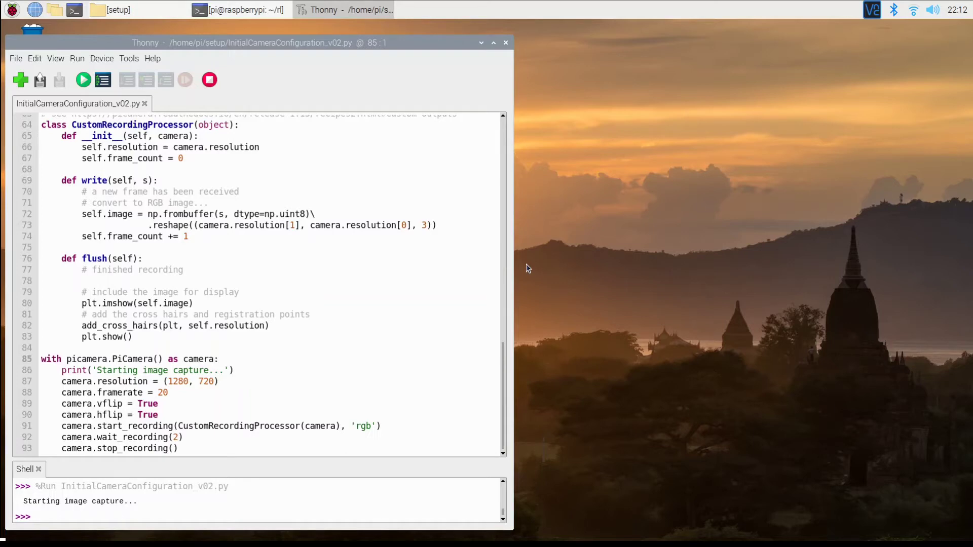
Run InitialCameraConfiguration_v02.py to capture a camera frame of the car
{"action": "left_click", "coordinate": [83, 83]}
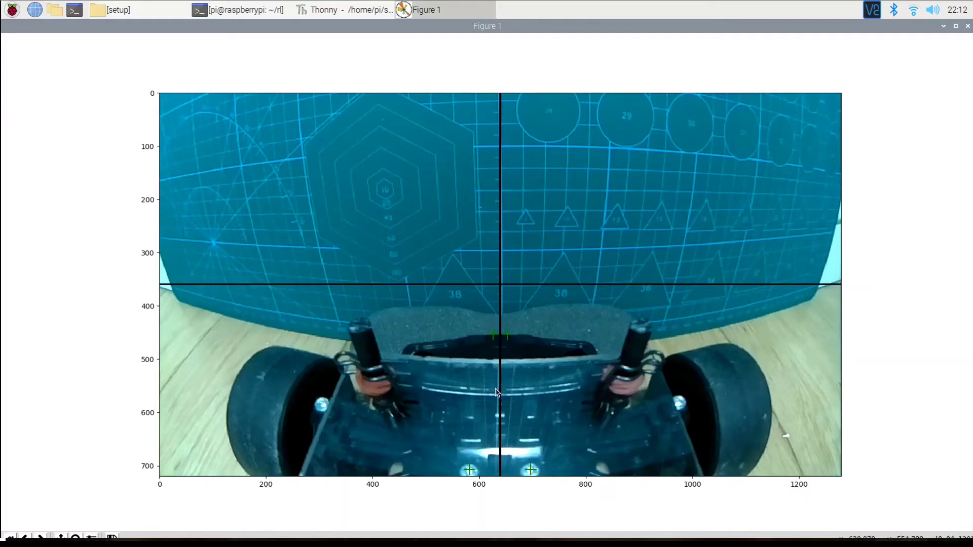
Zoom into the two green registration marks, reset to the full image, and close Figure 1
{"action": "left_click", "coordinate": [76, 536]}
{"action": "left_click_drag", "start_coordinate": [401, 422], "coordinate": [594, 482]}
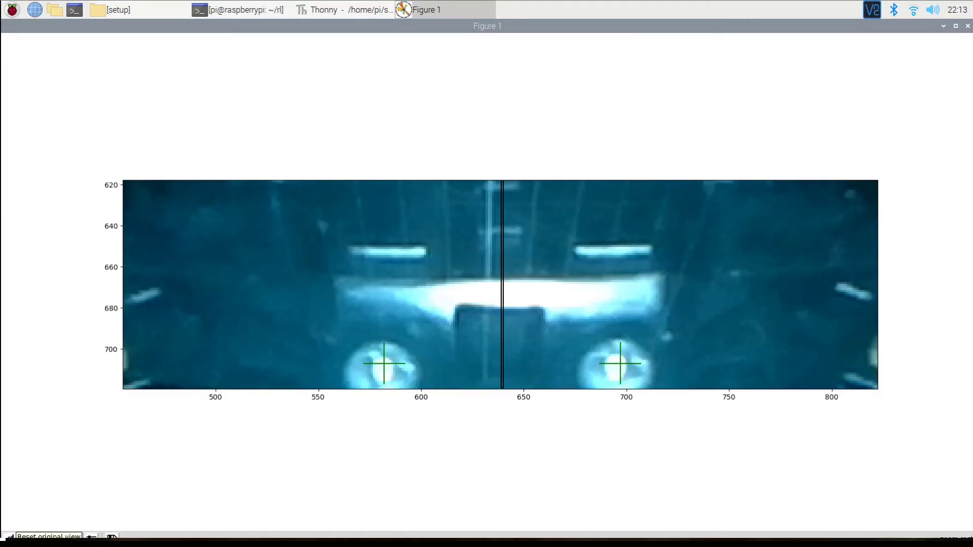
{"action": "left_click", "coordinate": [10, 536]}
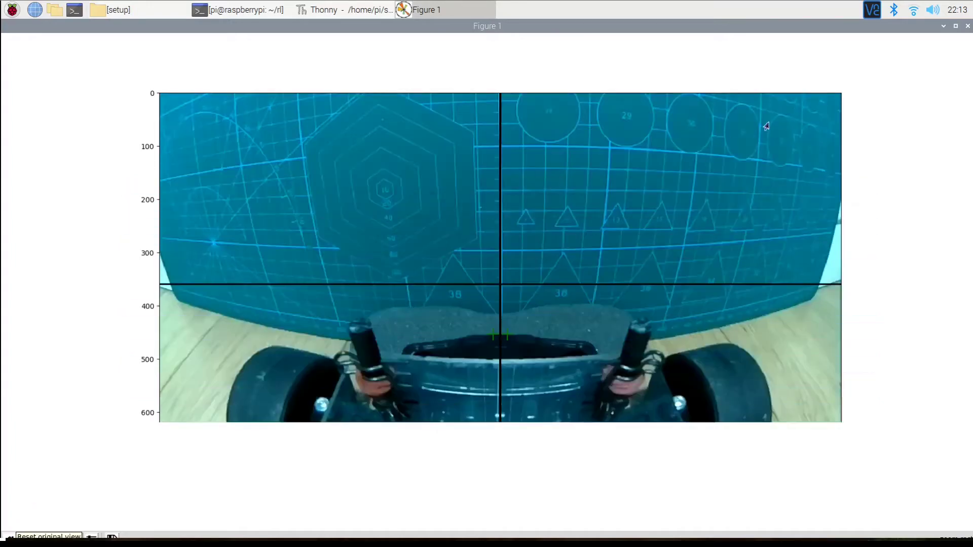
{"action": "left_click", "coordinate": [968, 26]}
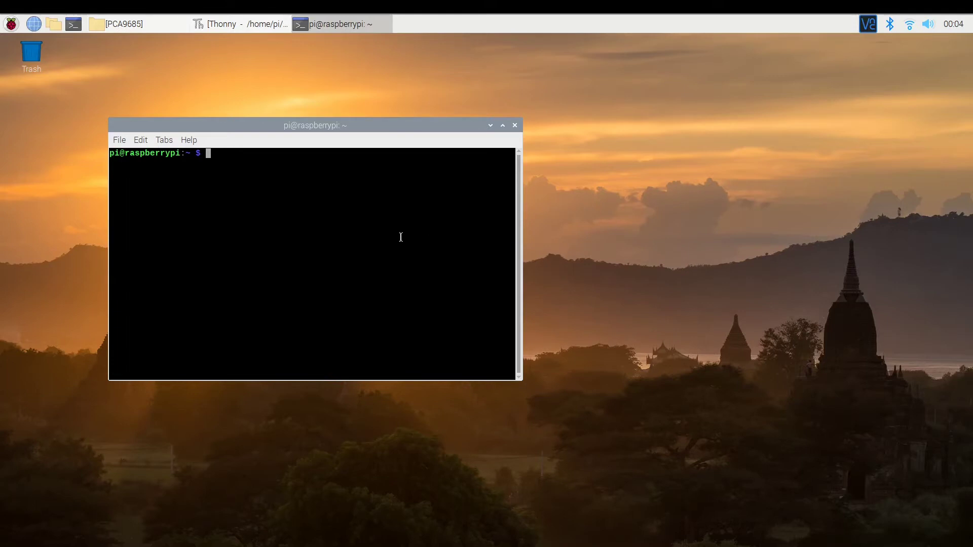
Enable ARM I2C under raspi-config Interfacing Options, then Finish back to the shell
{"action": "type", "text": "sudo raspi-config"}
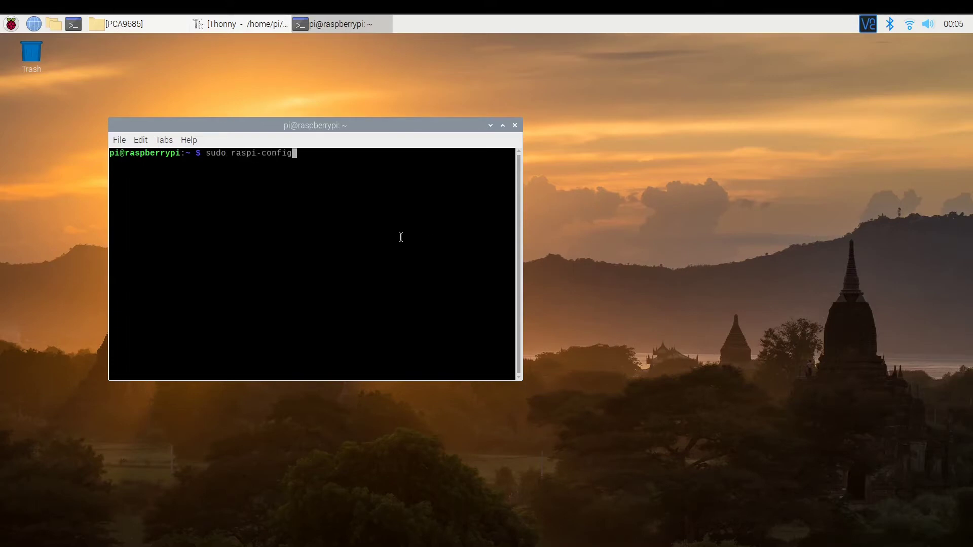
{"action": "key", "text": "Return"}
{"action": "key", "text": "Down"}
{"action": "key", "text": "Down"}
{"action": "key", "text": "Down"}
{"action": "key", "text": "Down"}
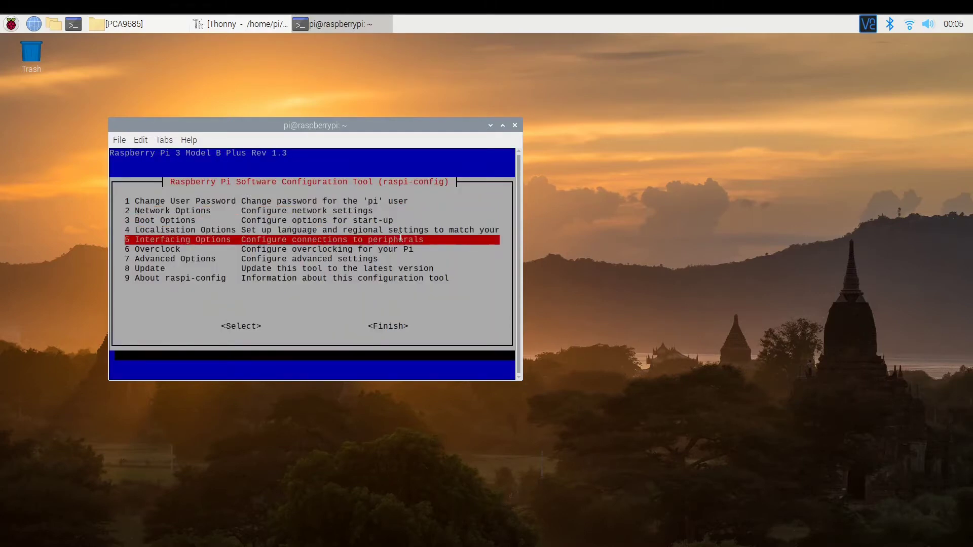
{"action": "key", "text": "Return"}
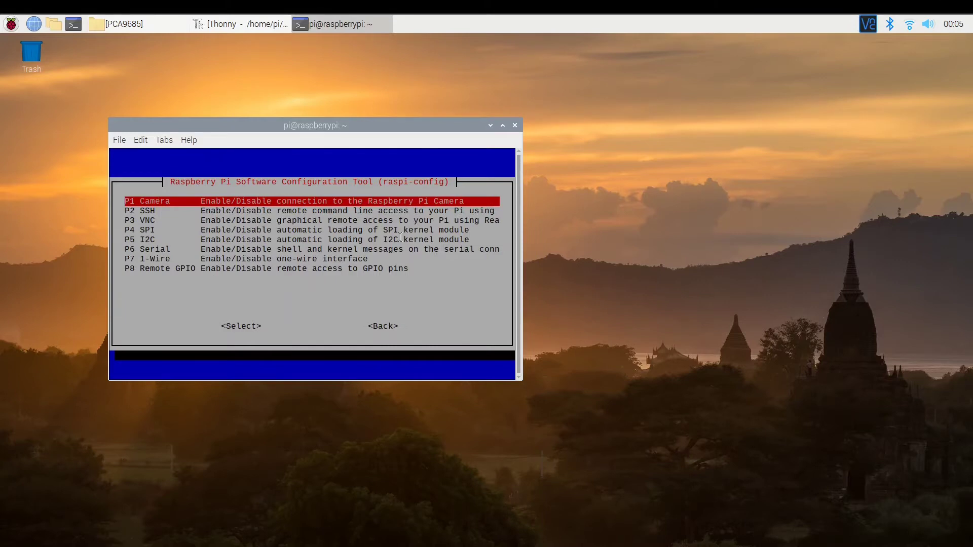
{"action": "key", "text": "Down"}
{"action": "key", "text": "Down"}
{"action": "key", "text": "Down"}
{"action": "key", "text": "Down"}
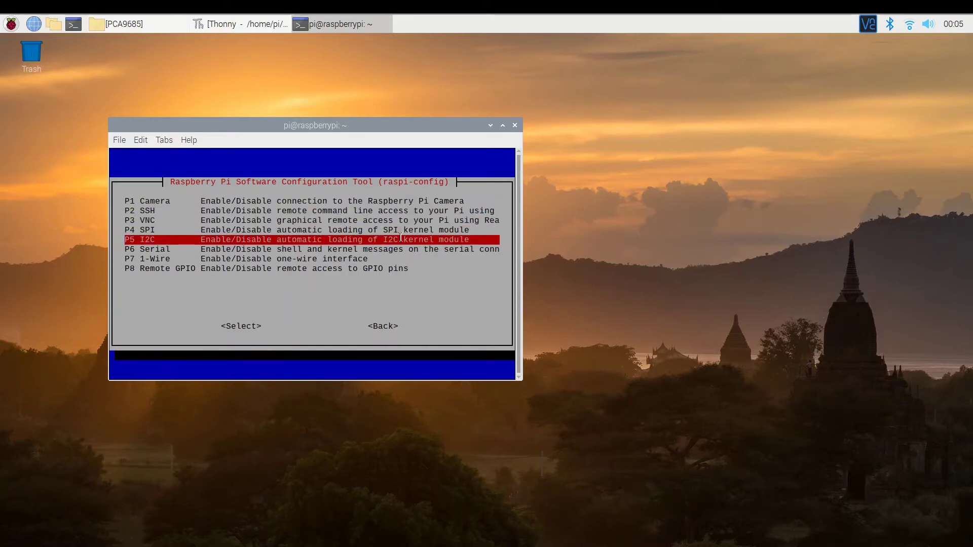
{"action": "key", "text": "Return"}
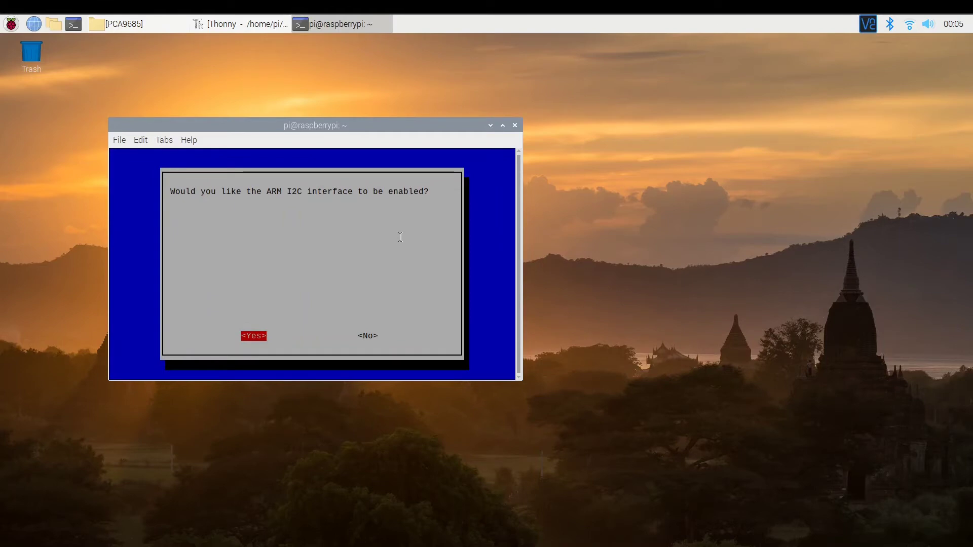
{"action": "key", "text": "Return"}
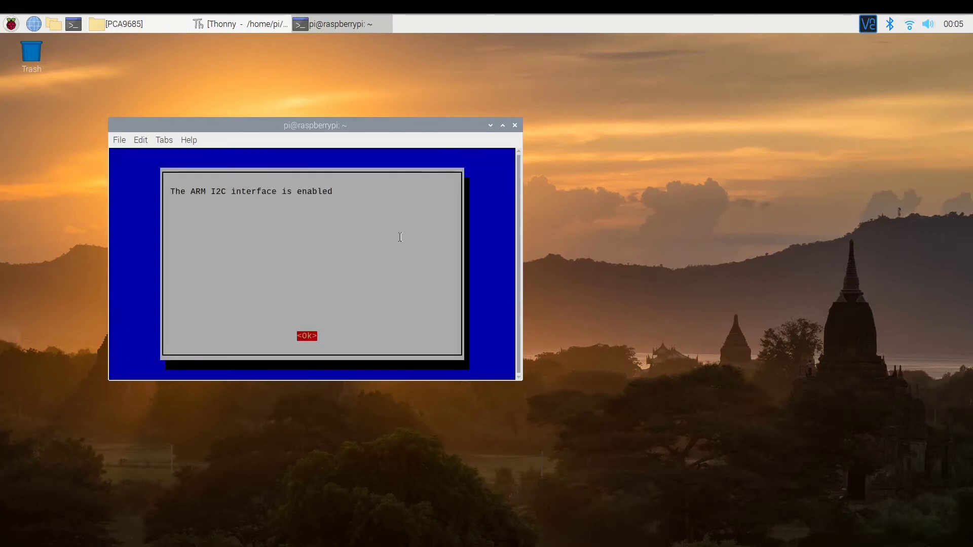
{"action": "key", "text": "Return"}
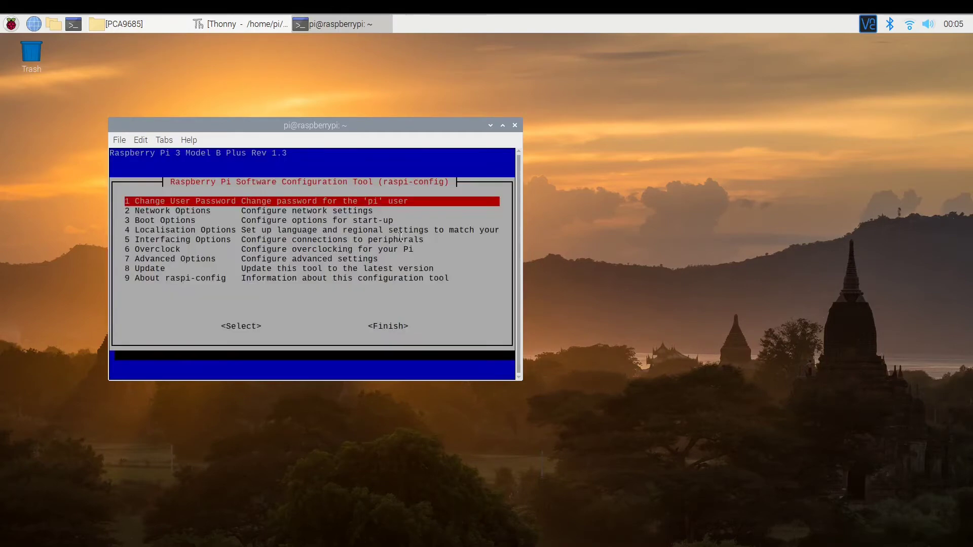
{"action": "key", "text": "Tab"}
{"action": "key", "text": "Return"}
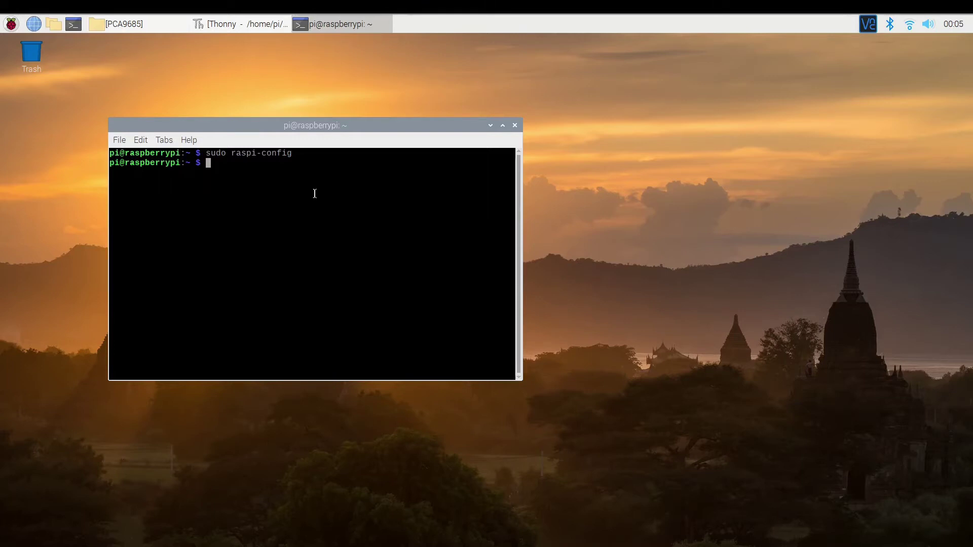
Scan I2C bus 1 with sudo i2cdetect -y 1 and highlight the device at address 40
{"action": "type", "text": "sudo i2cdetec"}
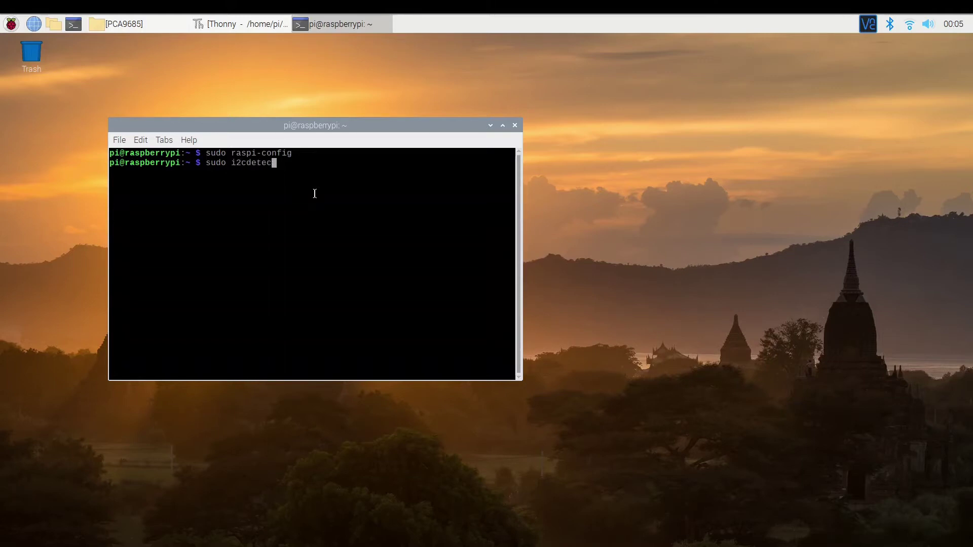
{"action": "type", "text": "t -y 1"}
{"action": "key", "text": "Return"}
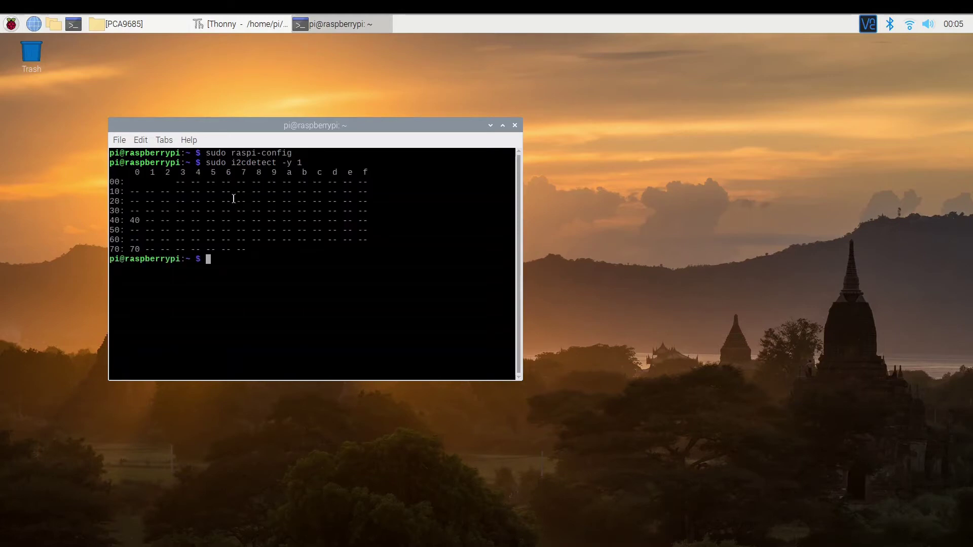
{"action": "left_click_drag", "start_coordinate": [110, 221], "coordinate": [143, 221]}
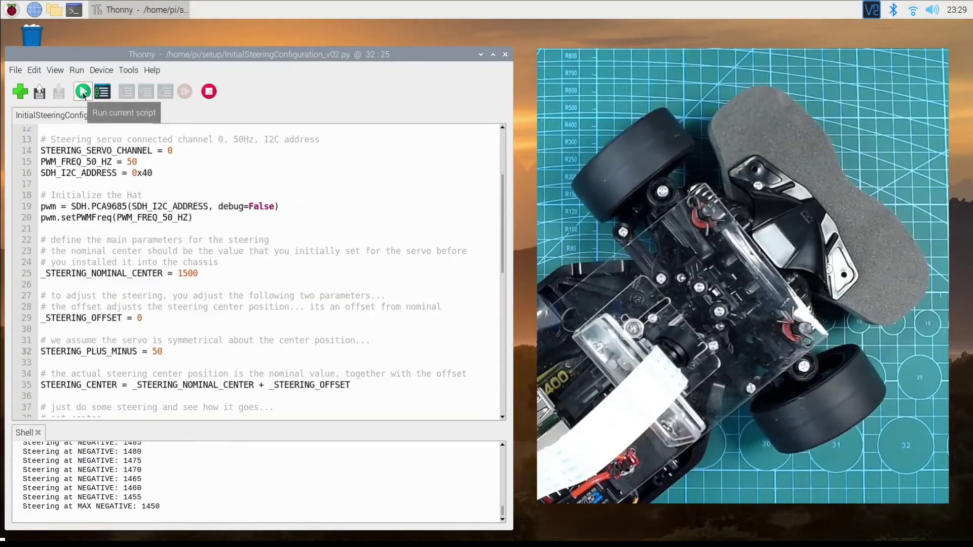
Set _STEERING_OFFSET to -30 and STEERING_PLUS_MINUS to 100, then run the steering test
{"action": "double_click", "coordinate": [139, 318]}
{"action": "type", "text": "-30"}
{"action": "double_click", "coordinate": [157, 352]}
{"action": "type", "text": "100"}
{"action": "left_click", "coordinate": [84, 93]}
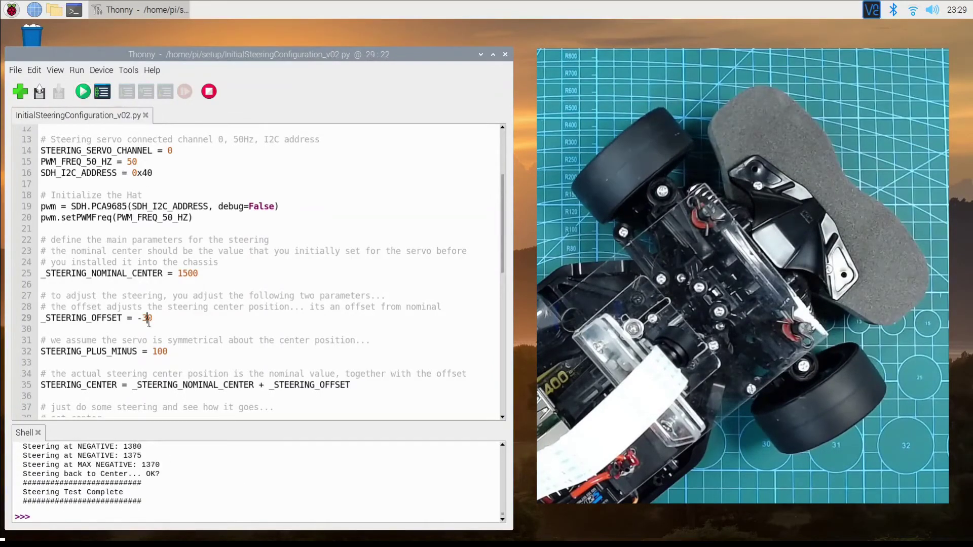
Rerun the steering test with range 140, 180, 190, then offset -60
{"action": "left_click", "coordinate": [82, 93]}
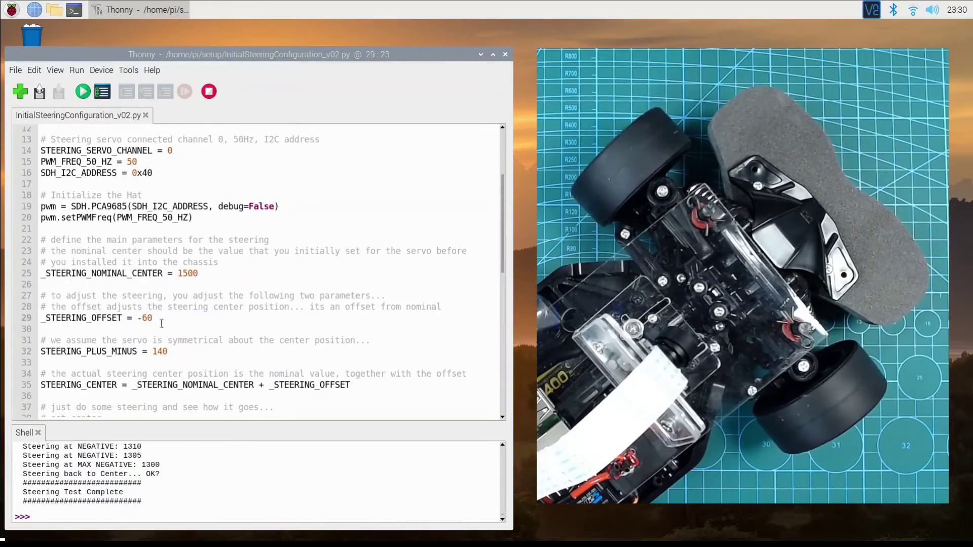
{"action": "left_click", "coordinate": [82, 92]}
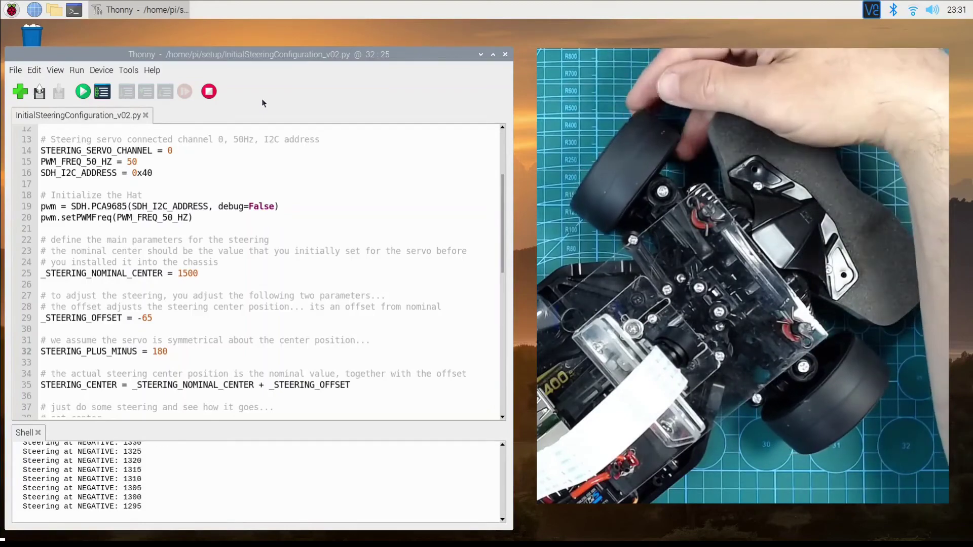
{"action": "left_click", "coordinate": [82, 91]}
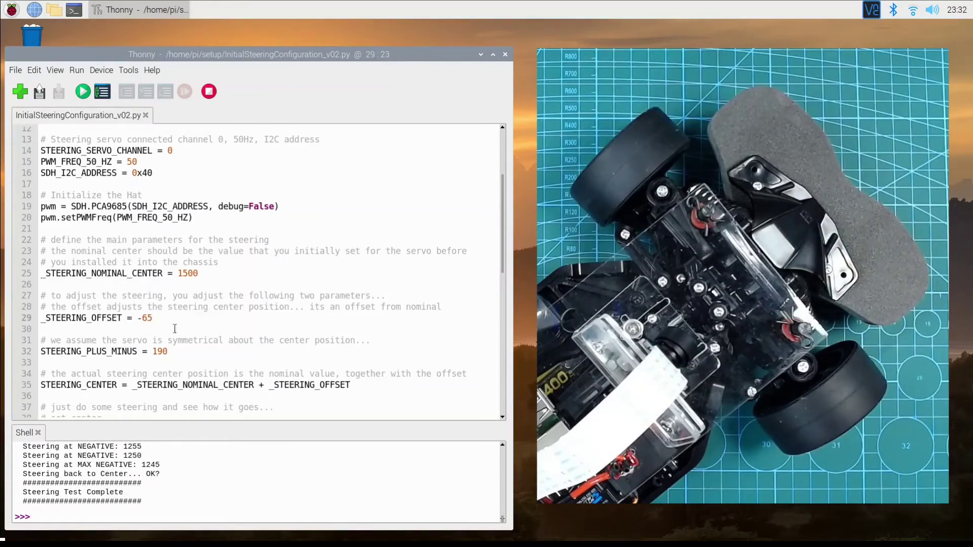
{"action": "left_click", "coordinate": [83, 92]}
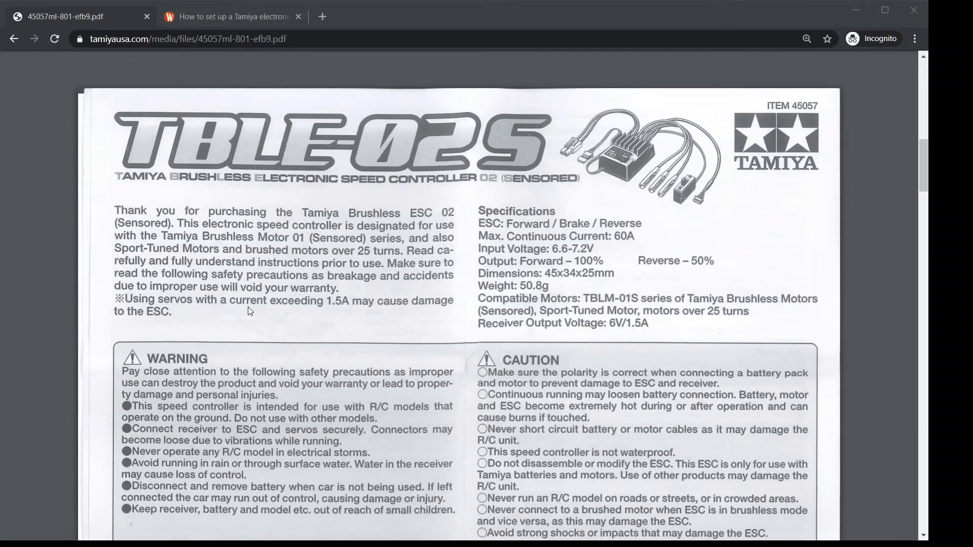
Scroll the TBLE-02S manual PDF down to the High Point Setup steps
{"action": "scroll", "coordinate": [248, 308], "scroll_direction": "down", "scroll_amount": 20}
{"action": "scroll", "coordinate": [250, 311], "scroll_direction": "down", "scroll_amount": 5}
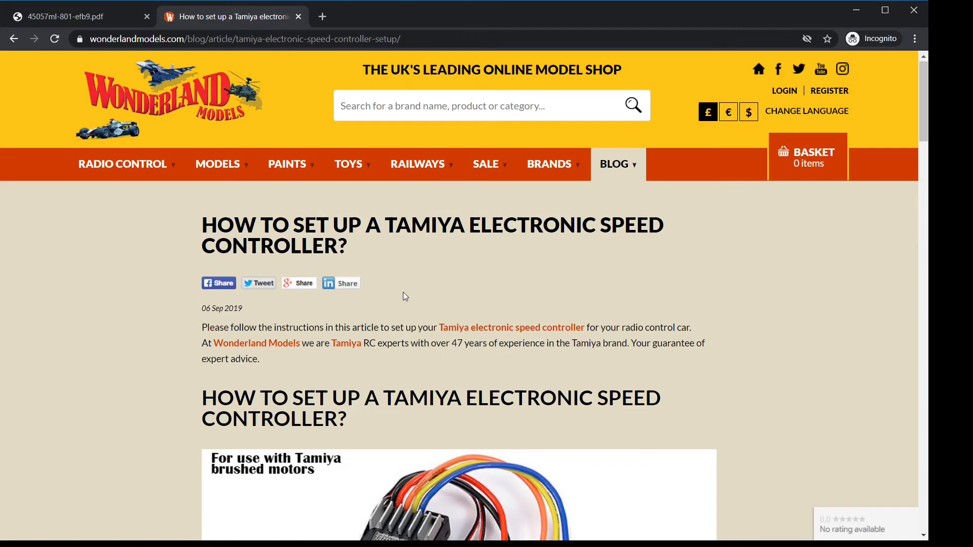
{"action": "scroll", "coordinate": [406, 296], "scroll_direction": "down", "scroll_amount": 6}
{"action": "scroll", "coordinate": [406, 294], "scroll_direction": "down", "scroll_amount": 5}
{"action": "scroll", "coordinate": [405, 293], "scroll_direction": "down", "scroll_amount": 6}
{"action": "scroll", "coordinate": [405, 294], "scroll_direction": "down", "scroll_amount": 6}
{"action": "scroll", "coordinate": [406, 294], "scroll_direction": "down", "scroll_amount": 5}
{"action": "scroll", "coordinate": [405, 294], "scroll_direction": "up", "scroll_amount": 20}
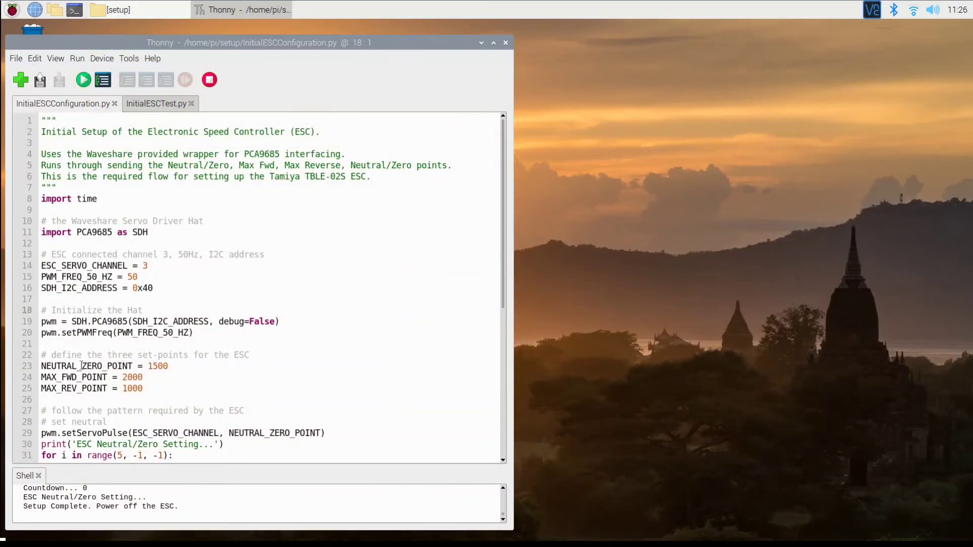
Highlight the set-points on lines 23–25: neutral 1500, max forward 2000, max reverse 1000
{"action": "double_click", "coordinate": [81, 365]}
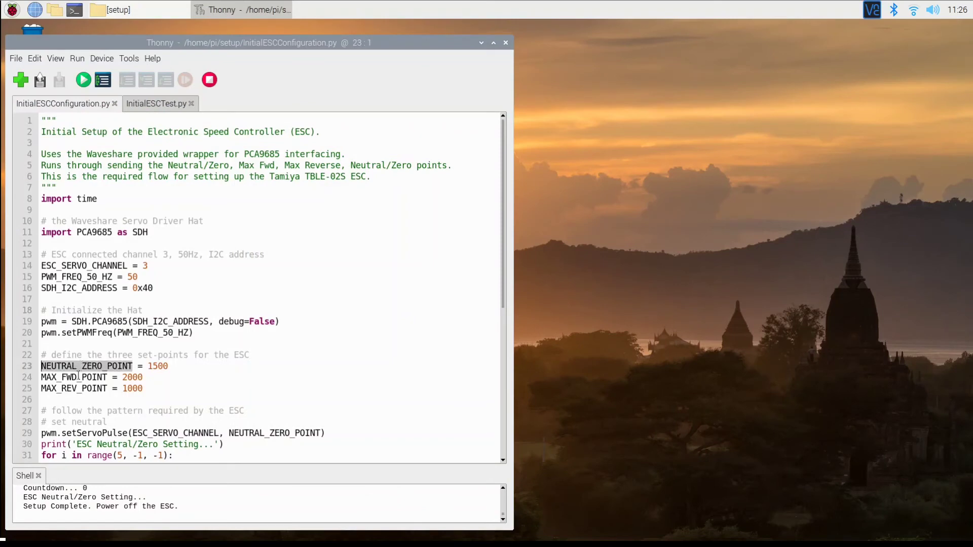
{"action": "double_click", "coordinate": [79, 377]}
{"action": "double_click", "coordinate": [77, 389]}
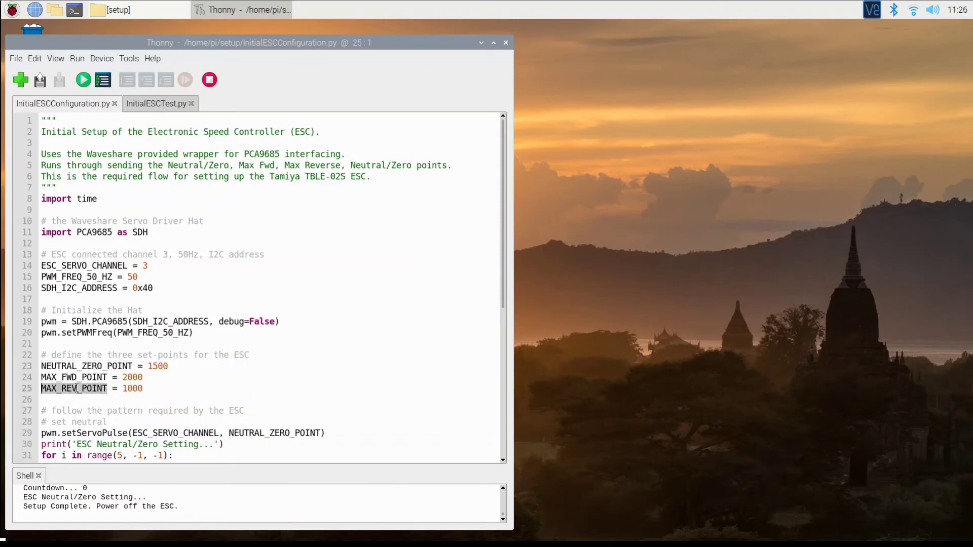
{"action": "double_click", "coordinate": [161, 365]}
{"action": "double_click", "coordinate": [137, 377]}
{"action": "double_click", "coordinate": [140, 388]}
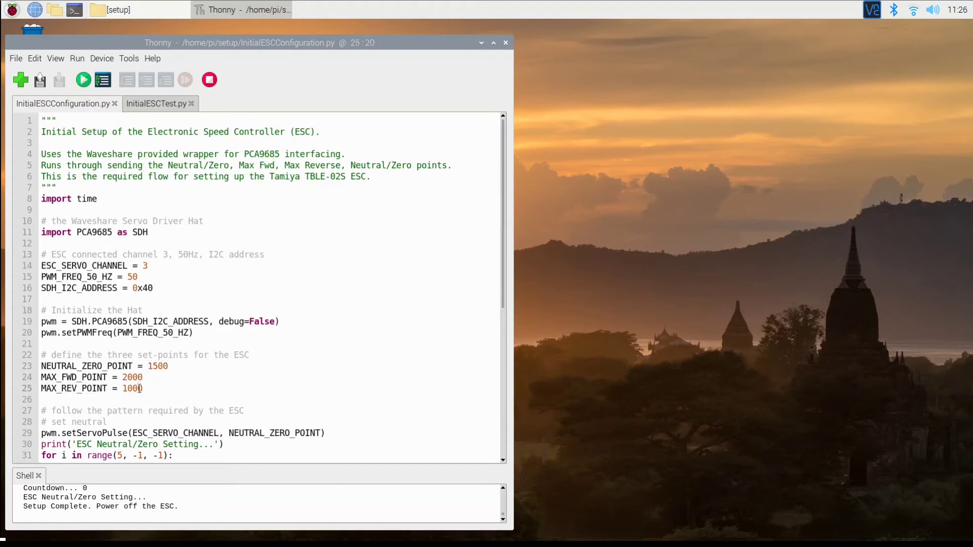
{"action": "left_click", "coordinate": [292, 379]}
Review the neutral, max forward and max reverse step messages on lines 30, 37 and 44
{"action": "scroll", "coordinate": [292, 380], "scroll_direction": "down", "scroll_amount": 4}
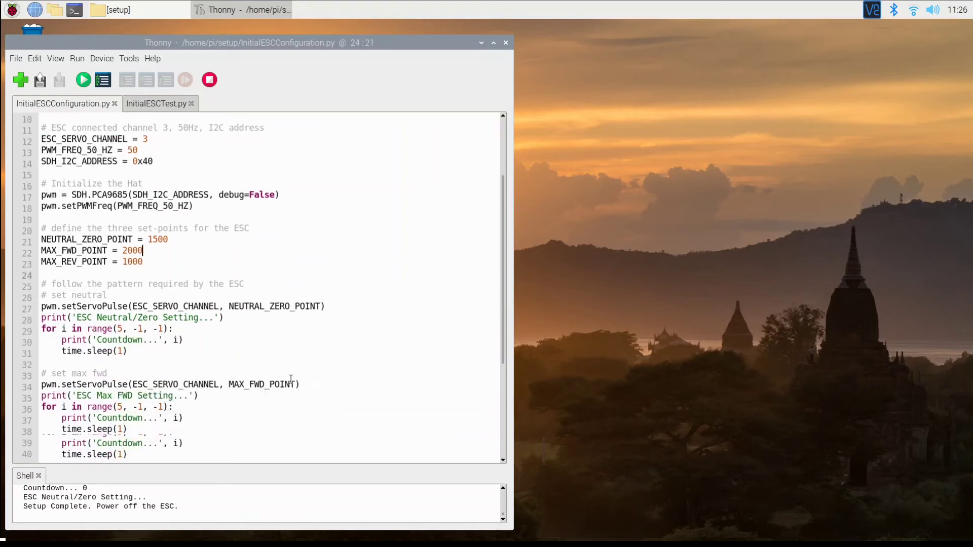
{"action": "scroll", "coordinate": [291, 379], "scroll_direction": "down", "scroll_amount": 3}
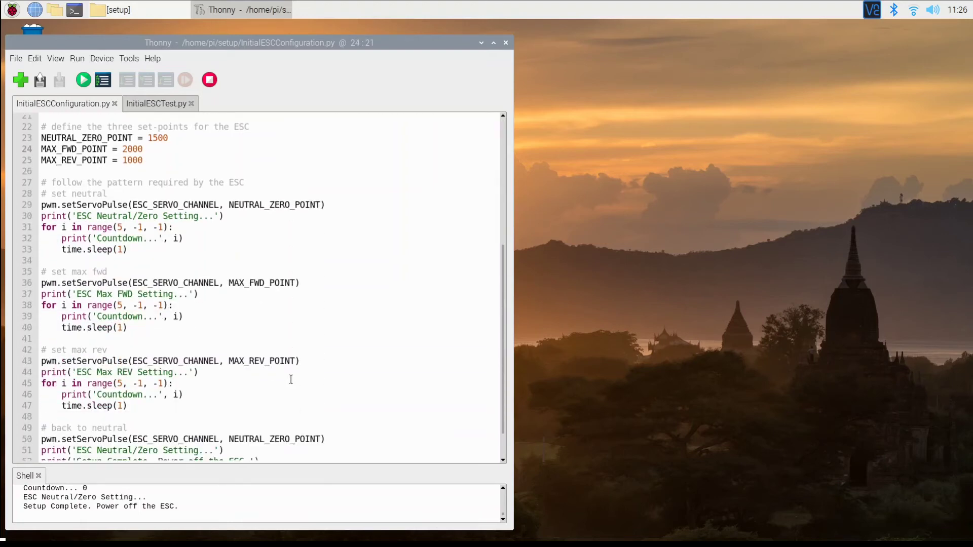
{"action": "double_click", "coordinate": [119, 217]}
{"action": "double_click", "coordinate": [103, 294]}
{"action": "double_click", "coordinate": [104, 373]}
{"action": "scroll", "coordinate": [317, 338], "scroll_direction": "up", "scroll_amount": 5}
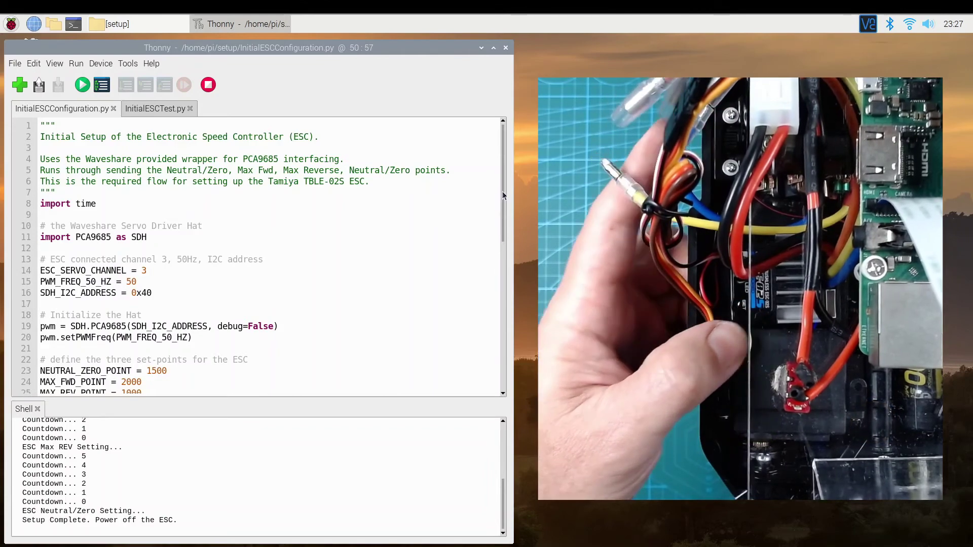
Run InitialESCConfiguration.py again through to Setup Complete
{"action": "left_click", "coordinate": [83, 86]}
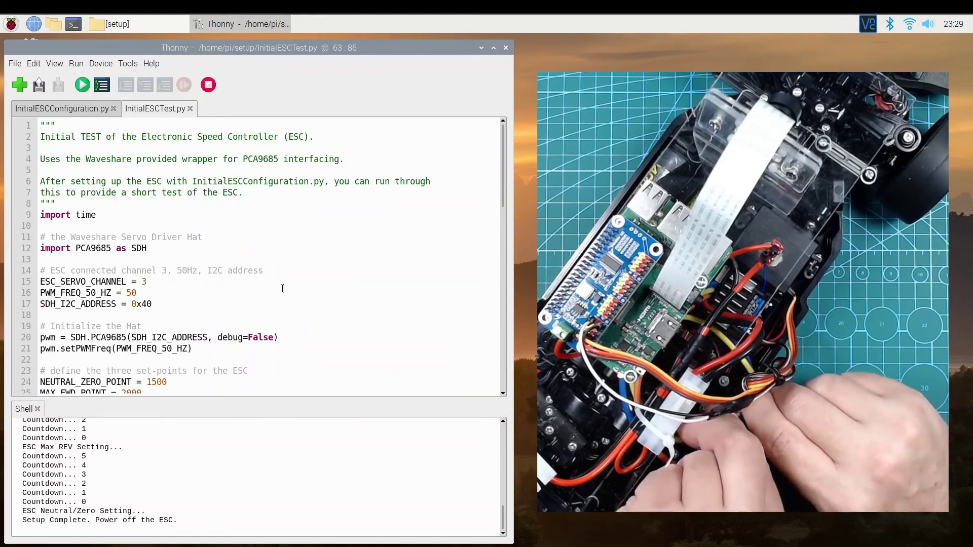
Run InitialESCTest.py to put the motor through its forward and reverse speed tests
{"action": "left_click", "coordinate": [86, 87]}
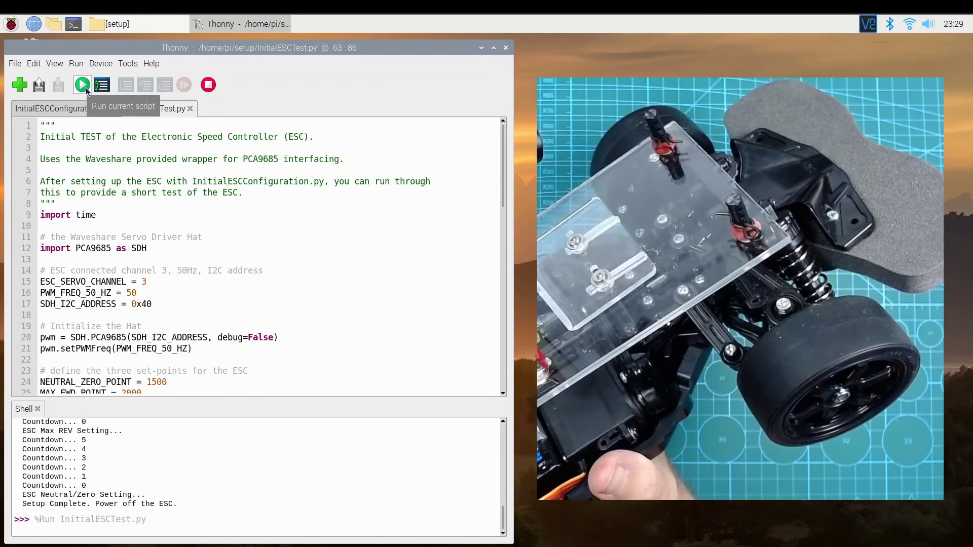